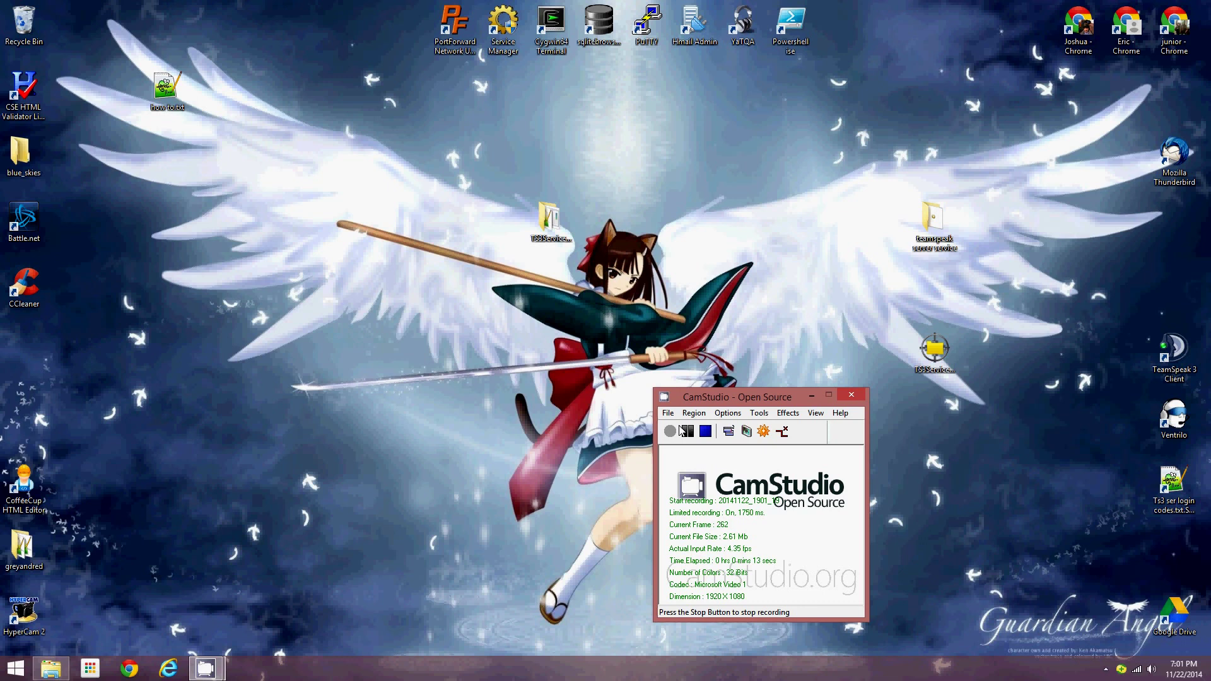
- Connect YaTQA to the bookmarked TeamSpeak server, view the virtual server's statistics, and close YaTQA
left_click(811, 396)
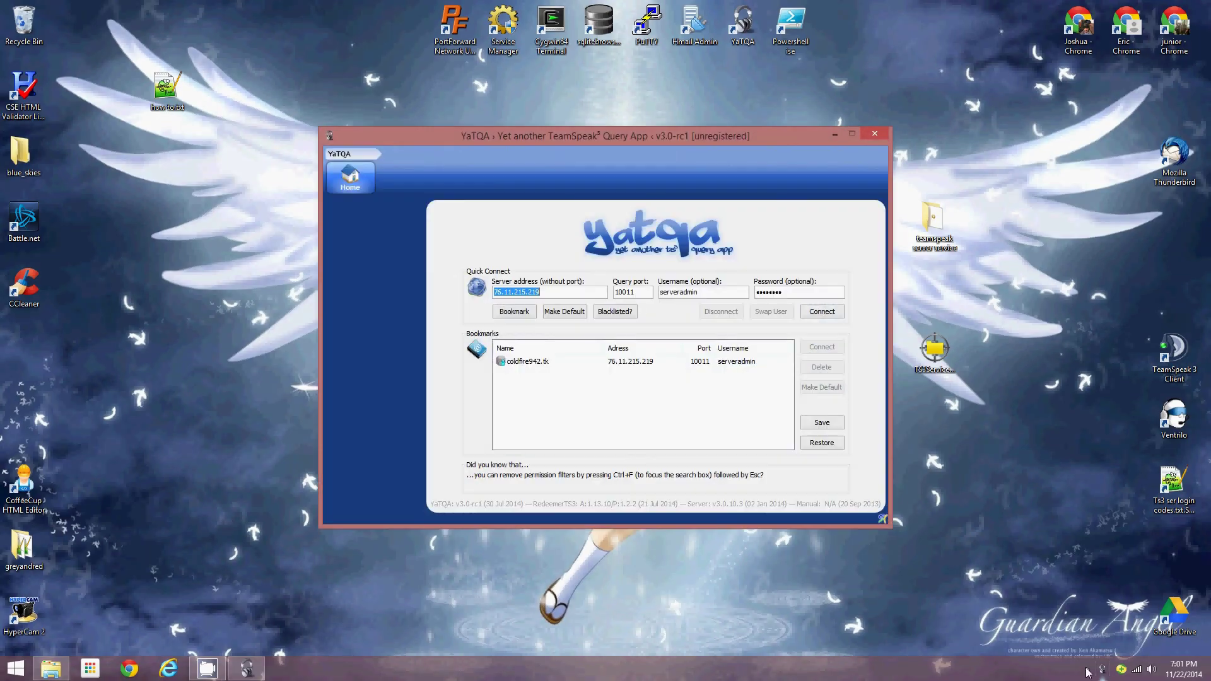
left_click(1106, 669)
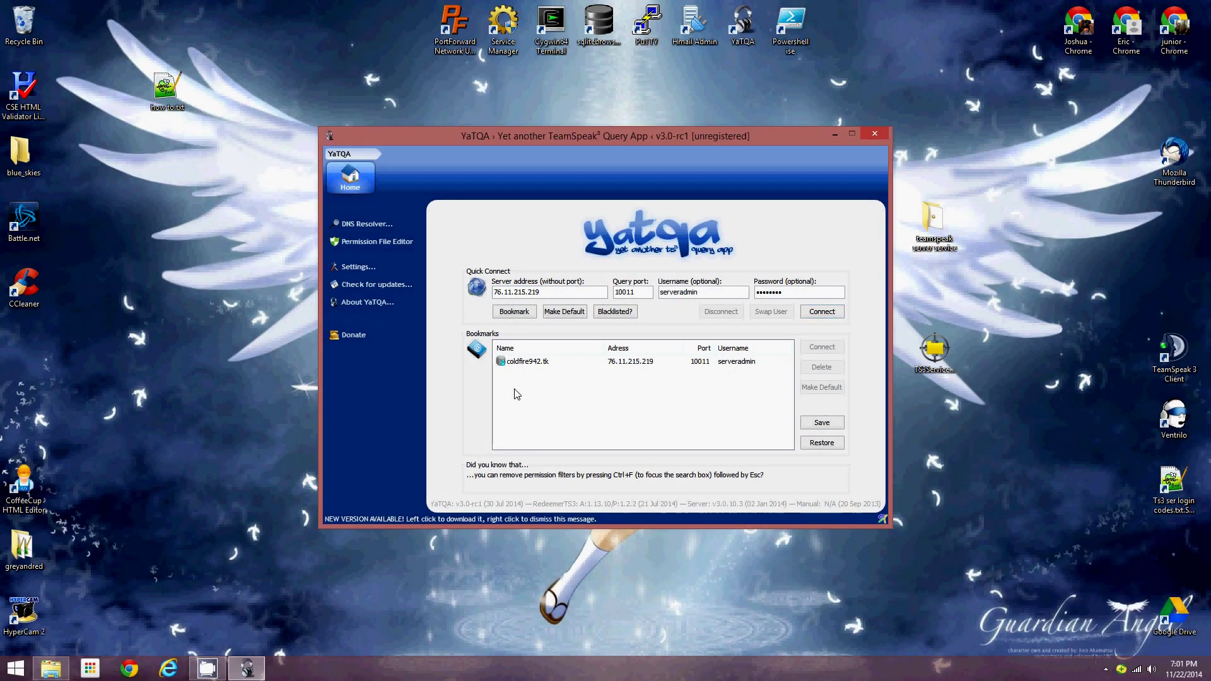
double_click(531, 364)
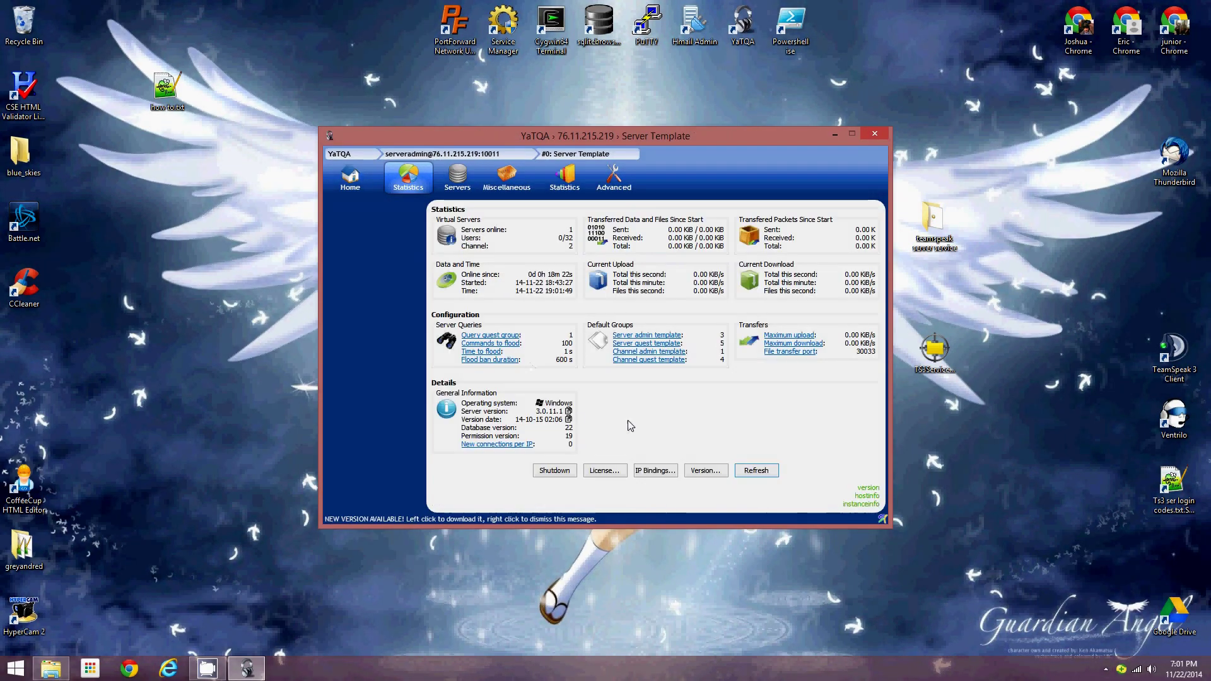
left_click(457, 179)
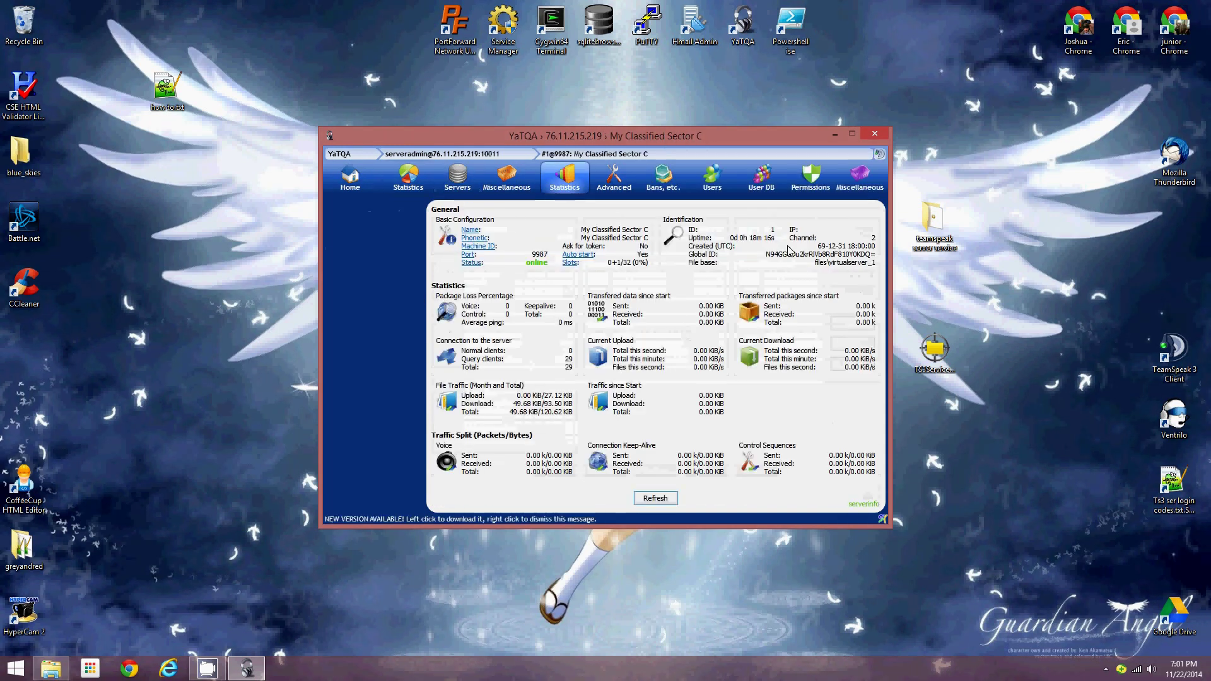
left_click(874, 136)
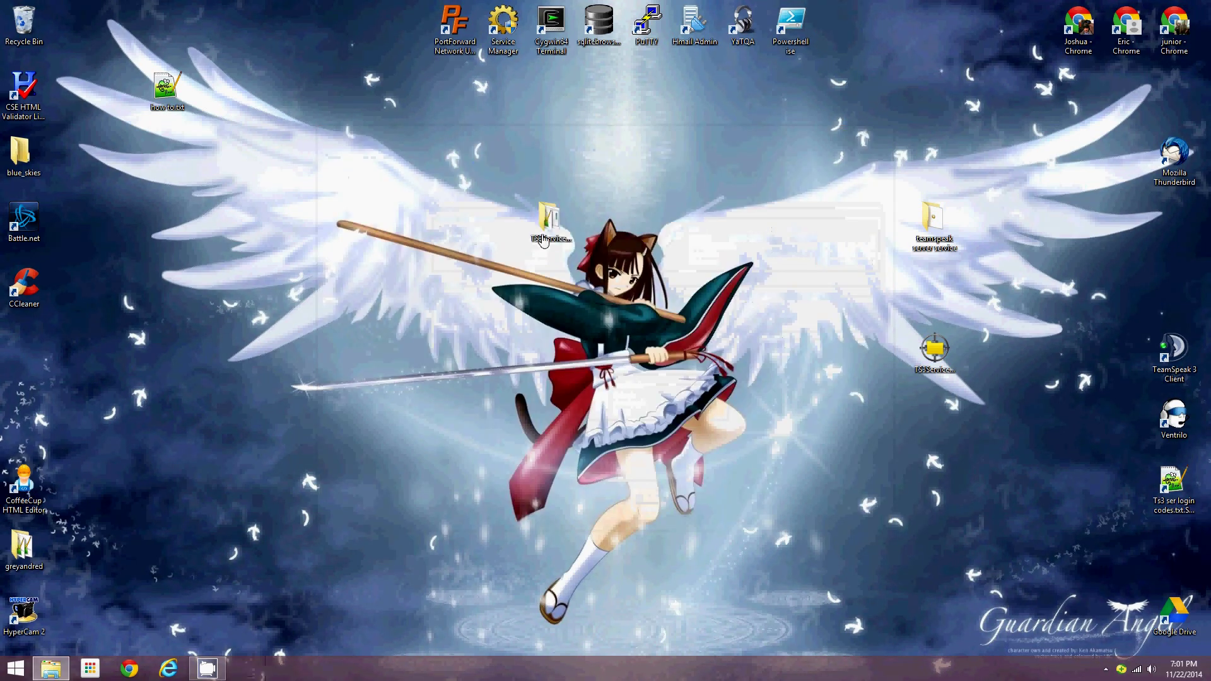
- Line up the TS3ServiceWrapper folder, its zip archive and the teamspeak server service folder in one row on the desktop
left_click_drag(547, 219, 707, 145)
left_click(931, 243)
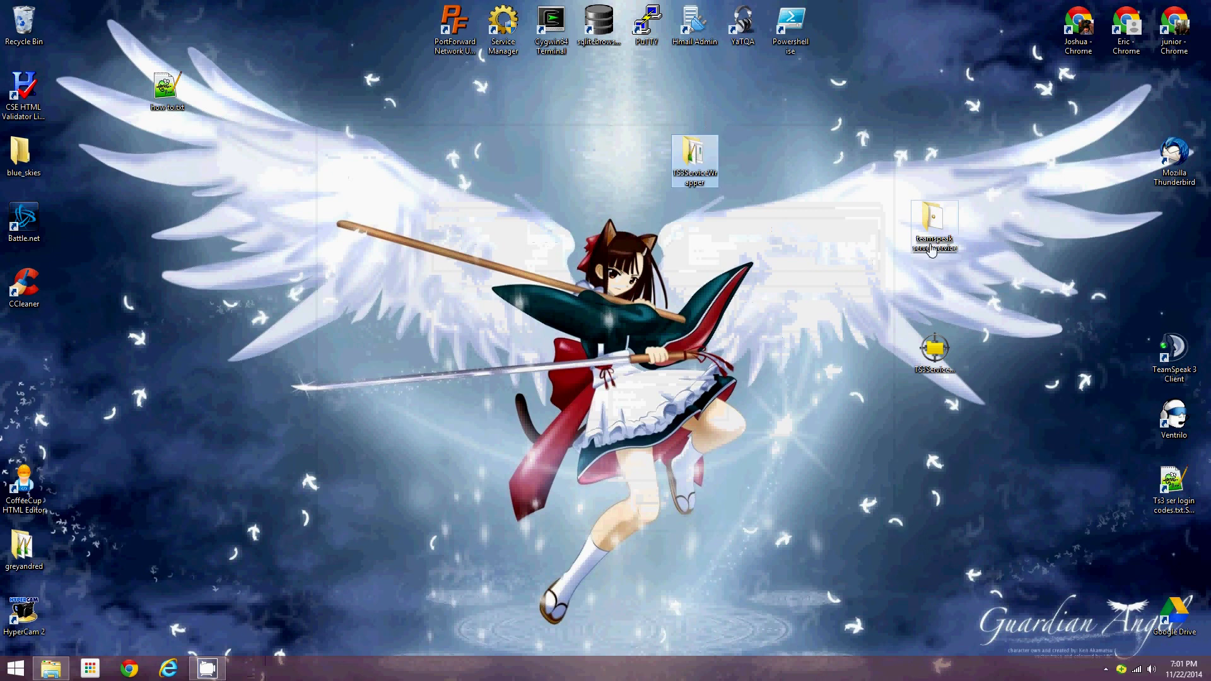
left_click_drag(929, 245, 934, 116)
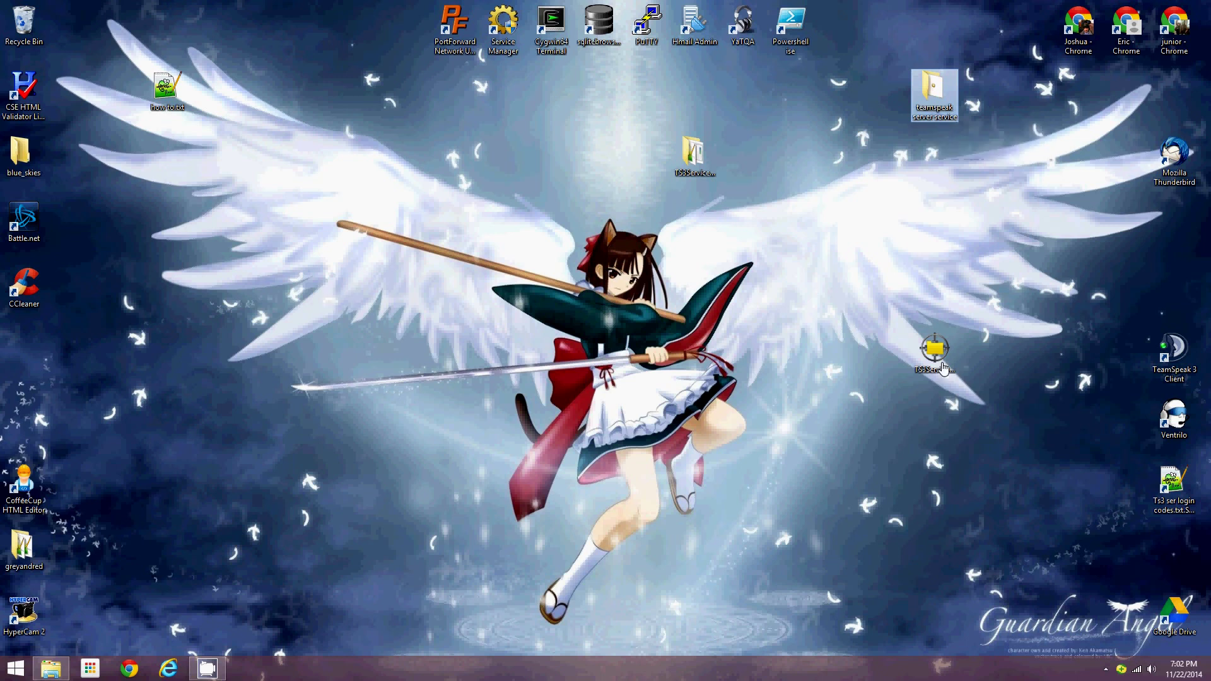
left_click_drag(934, 348, 790, 153)
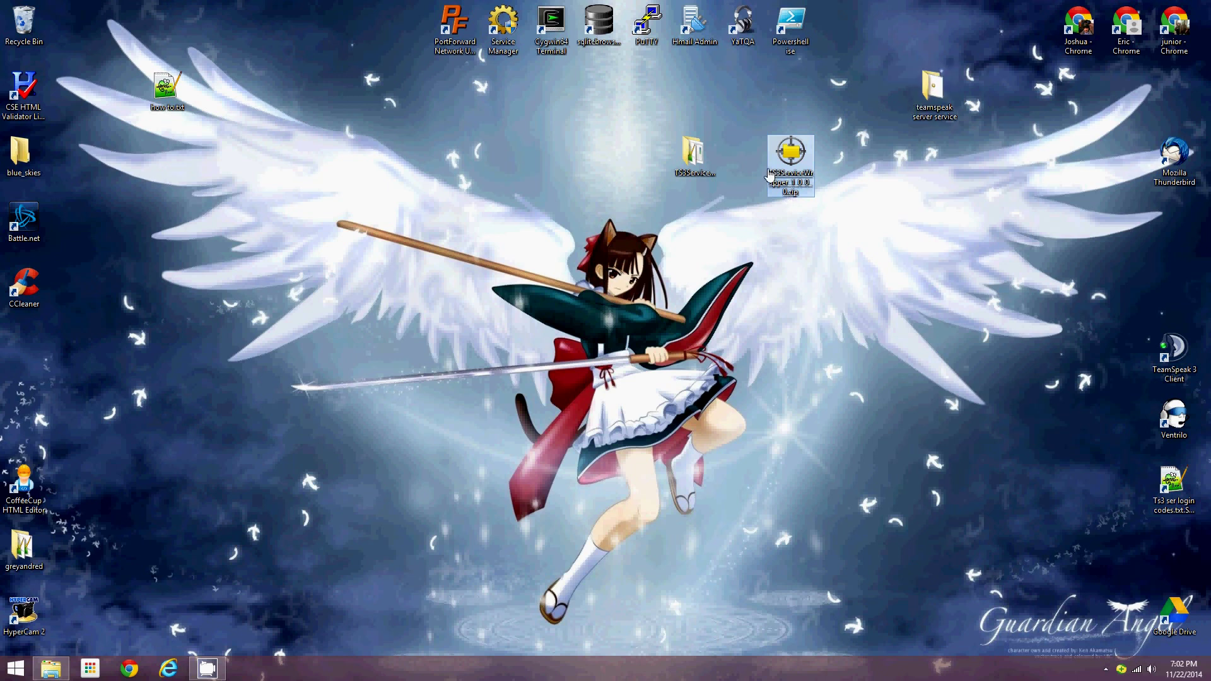
mouse_move(795, 175)
left_mouse_down()
mouse_move(838, 260)
mouse_move(980, 373)
mouse_move(792, 145)
mouse_move(796, 169)
left_mouse_up()
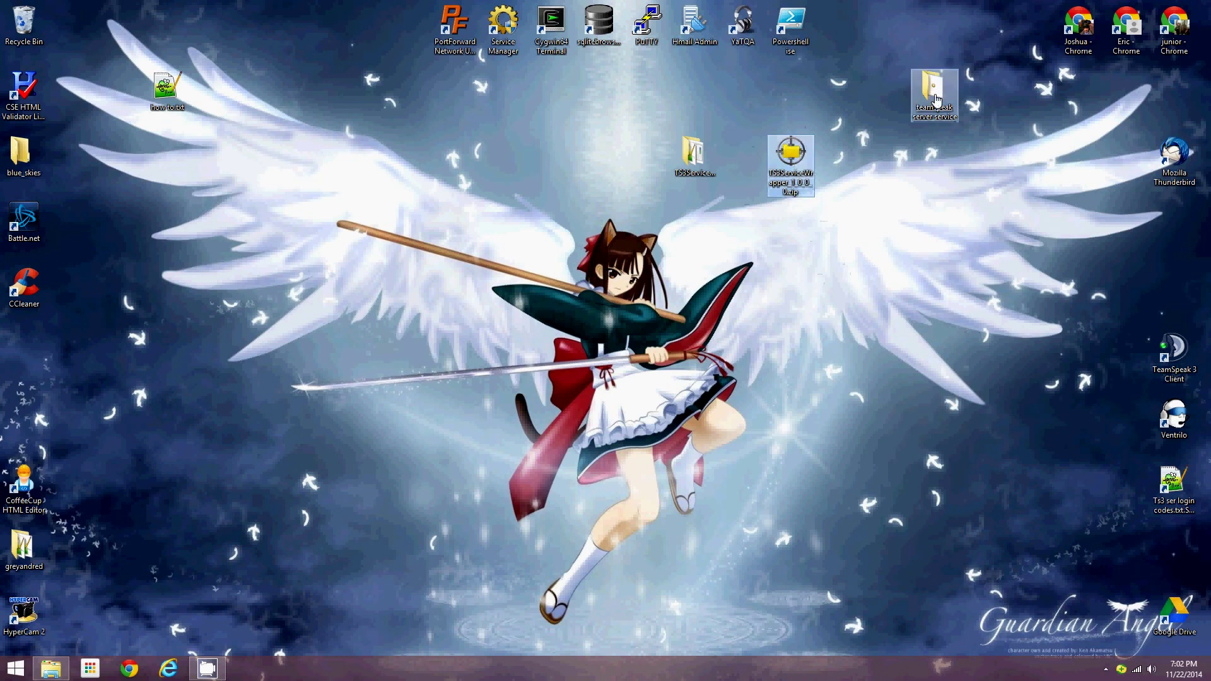
left_click_drag(936, 94, 944, 154)
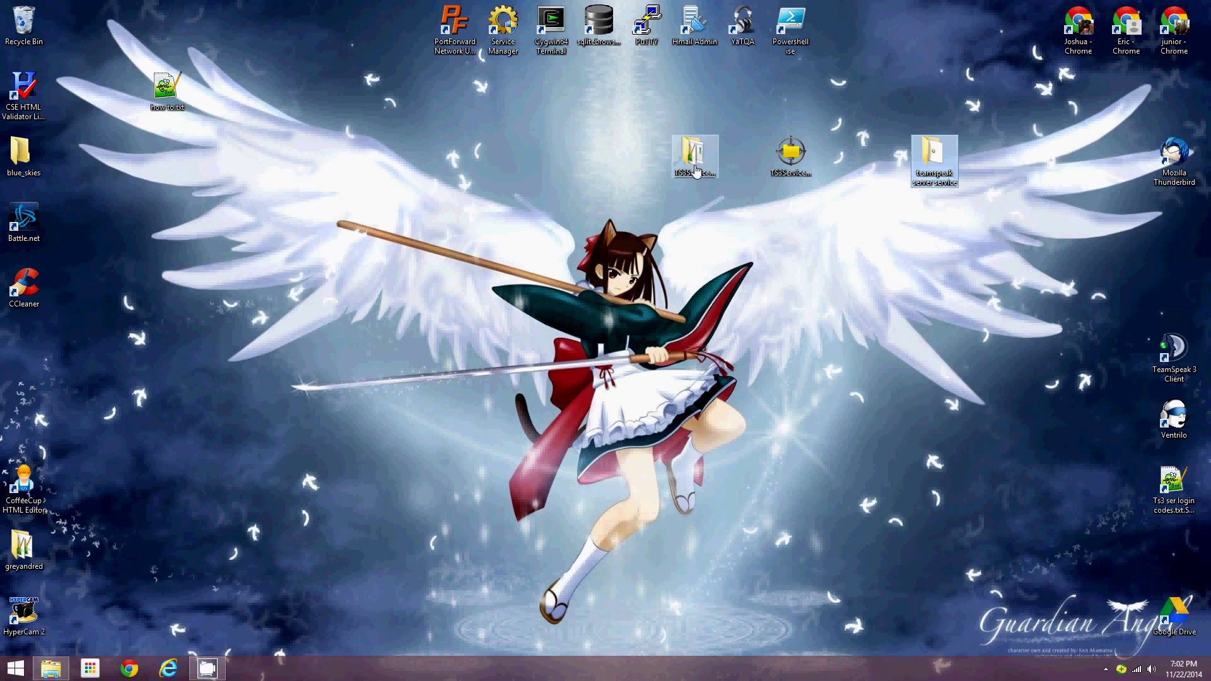
left_click(696, 263)
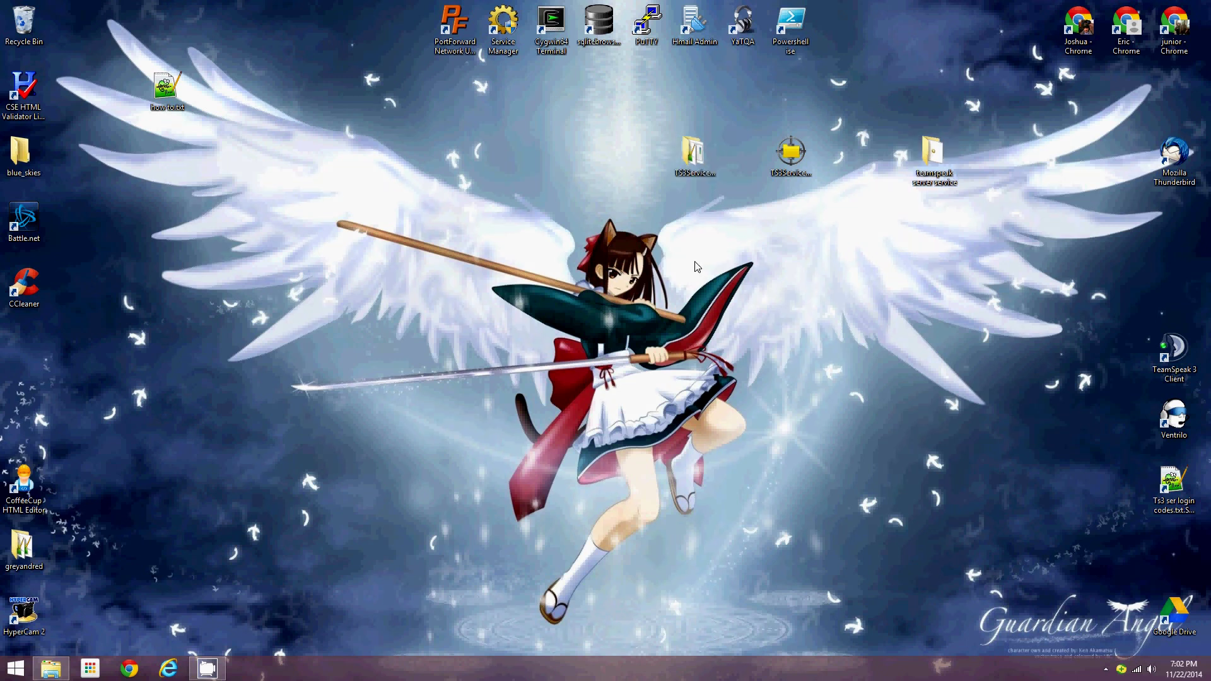
- Check the contents of the existing TS3ServiceWrapper folder on the desktop and delete that folder
left_click(685, 175)
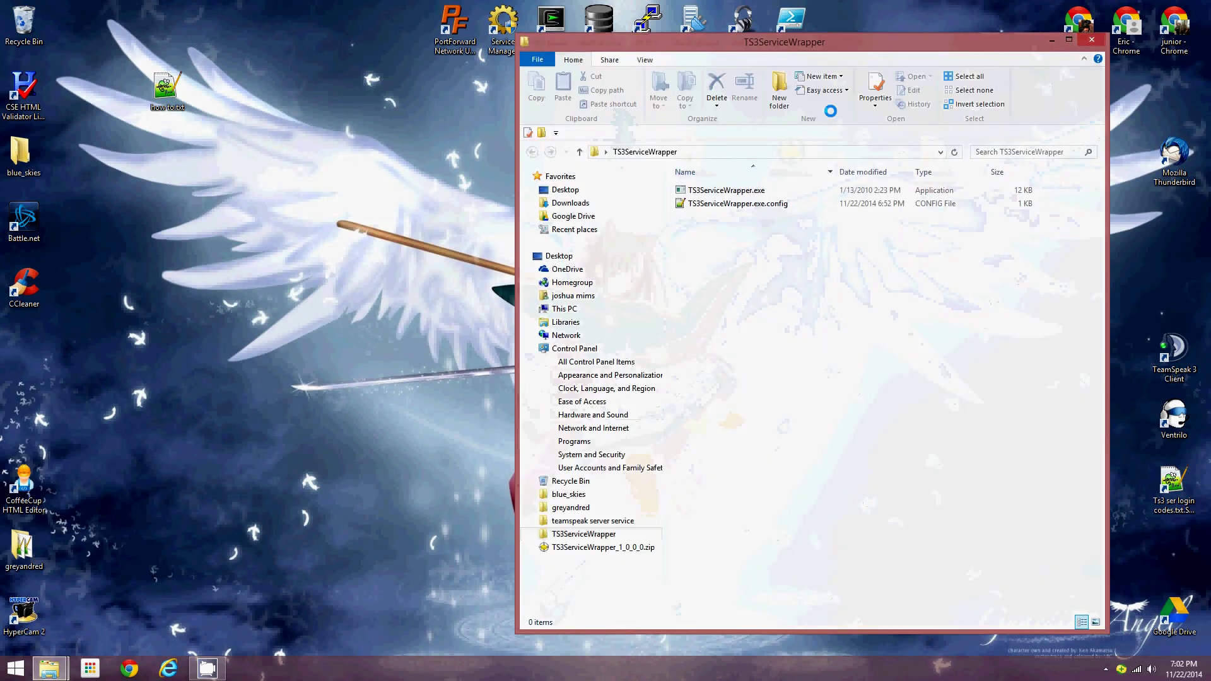
left_click(1096, 40)
right_click(698, 164)
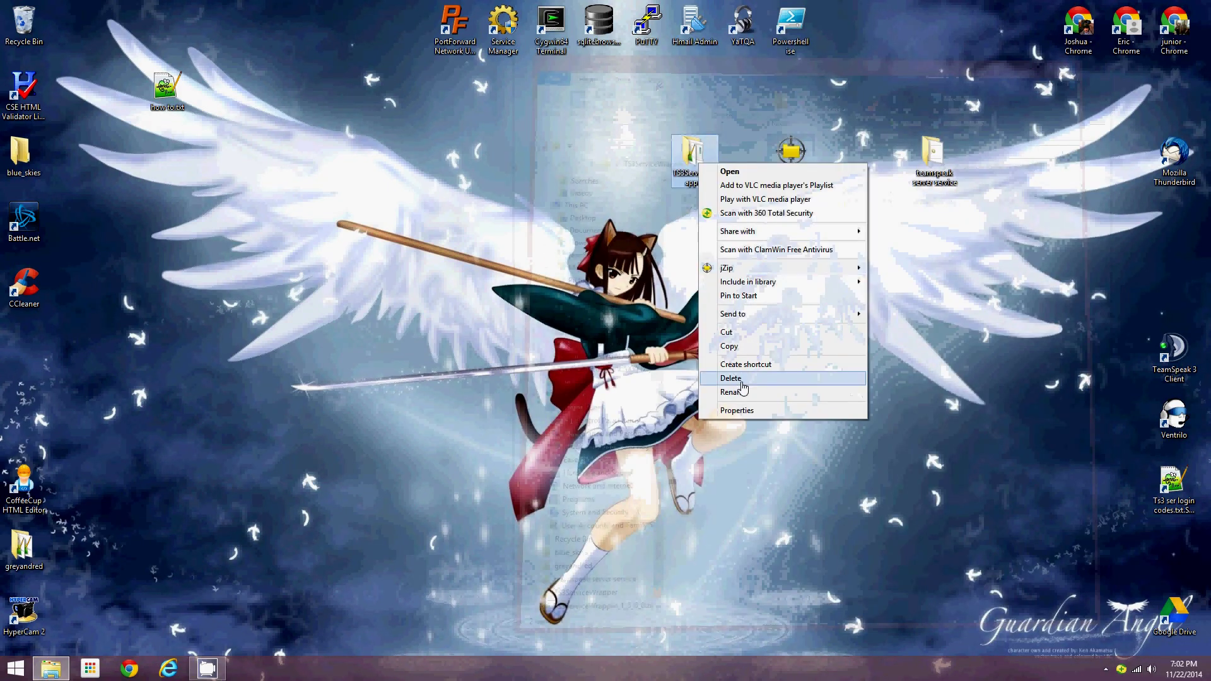
left_click(742, 381)
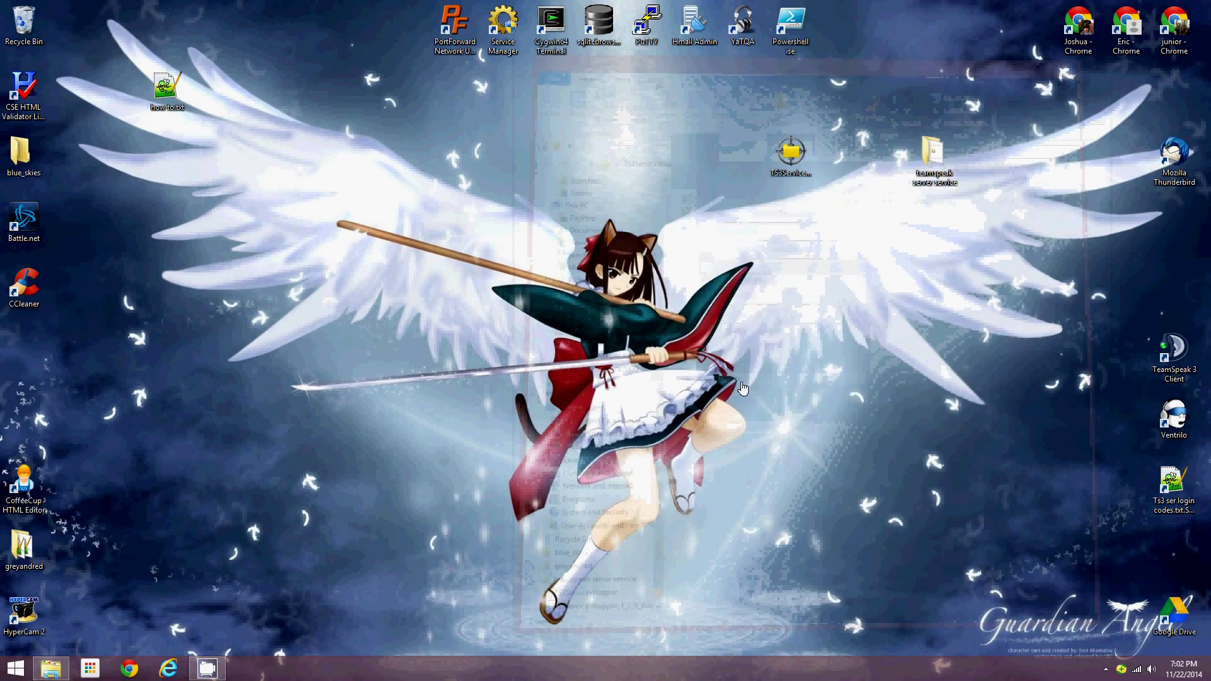
- Extract the TS3ServiceWrapper folder from TS3ServiceWrapper_1_0_0_0.zip to the desktop and place it in the row with the archive
left_click(791, 169)
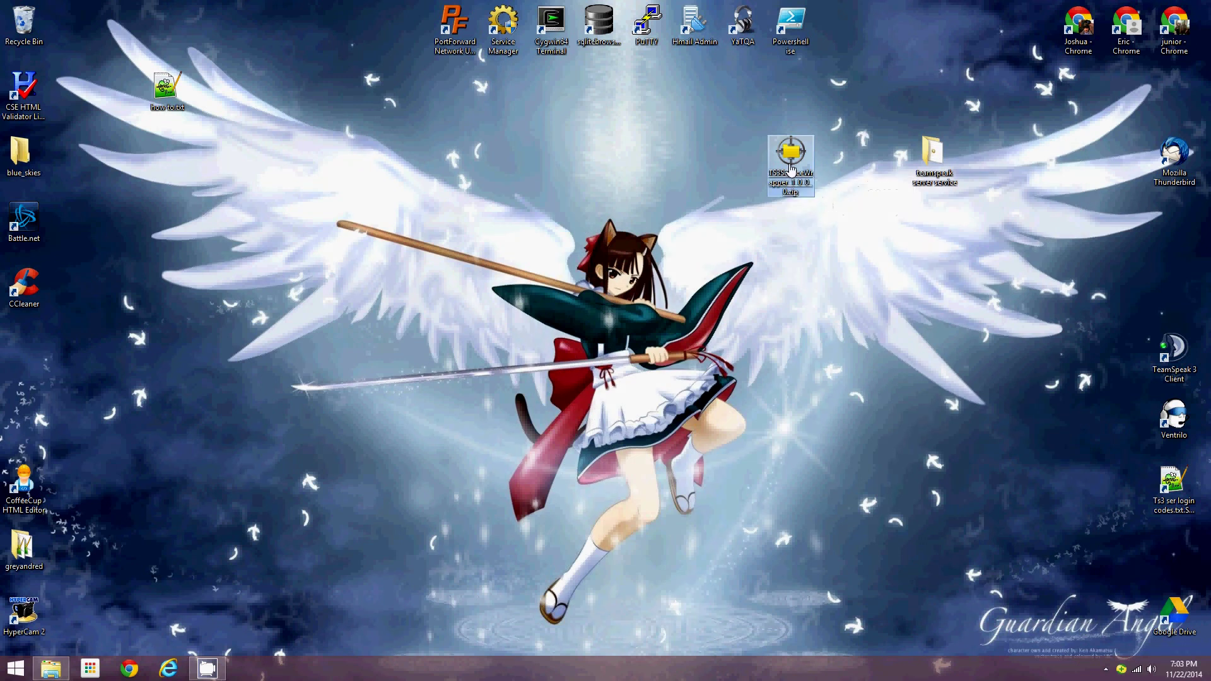
double_click(791, 172)
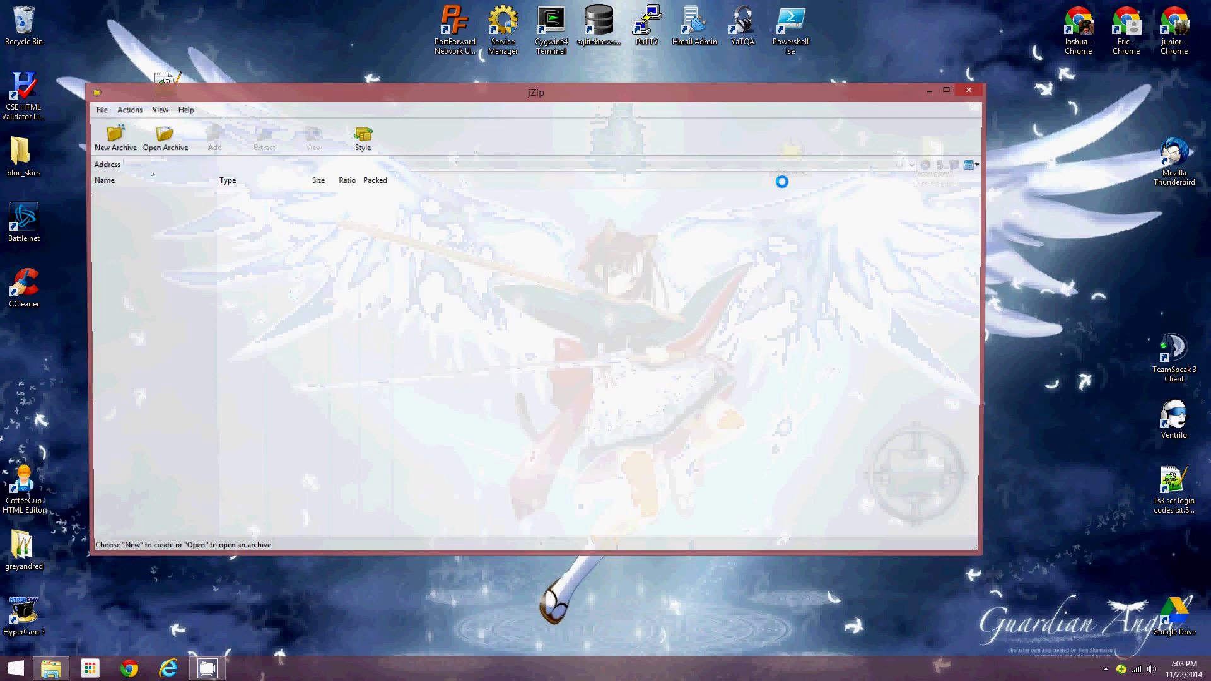
right_click(146, 195)
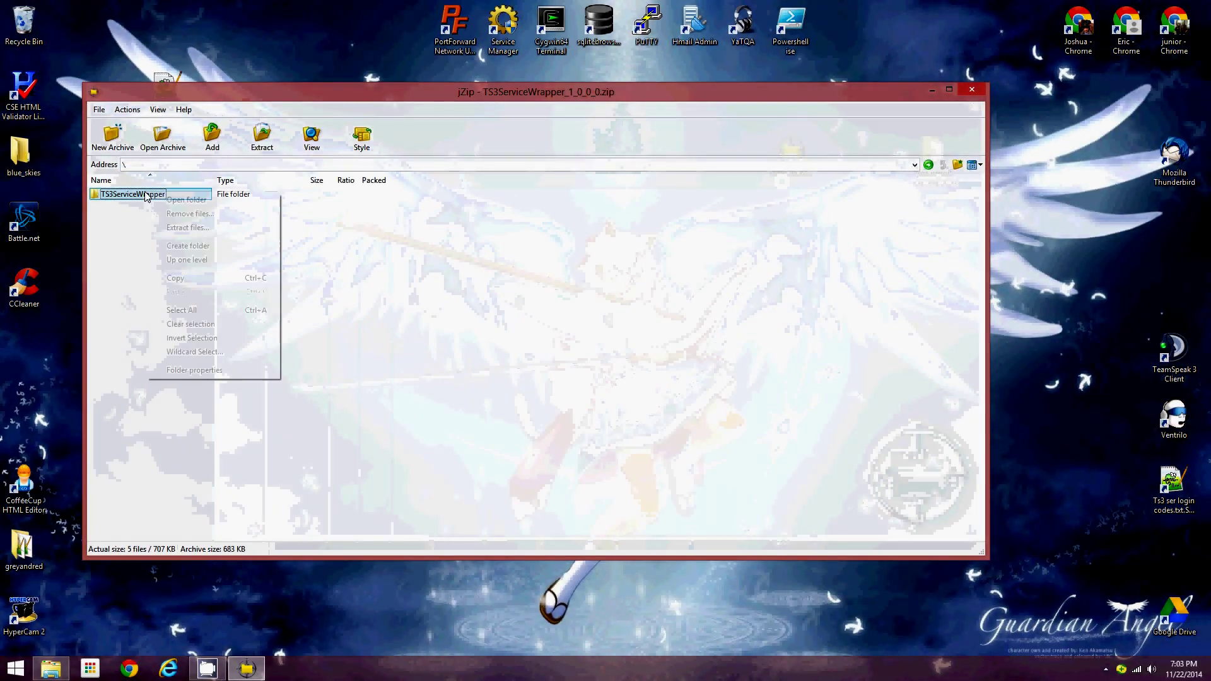
left_click(194, 228)
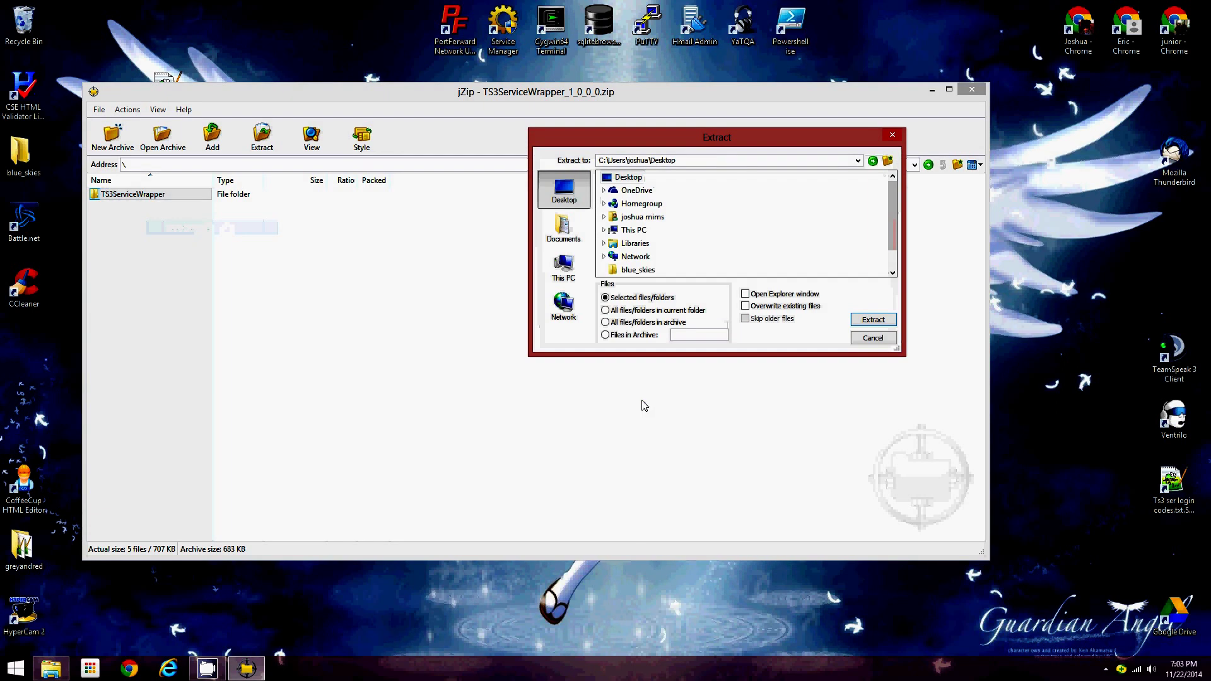
left_click(879, 322)
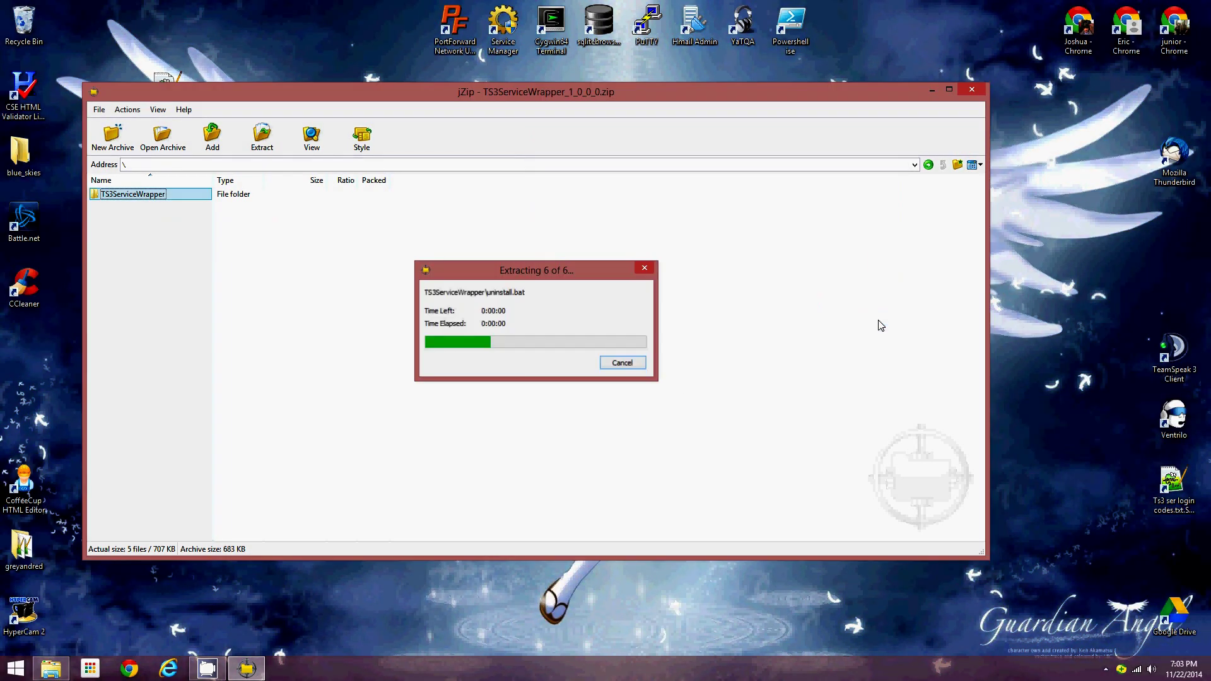
left_click(973, 89)
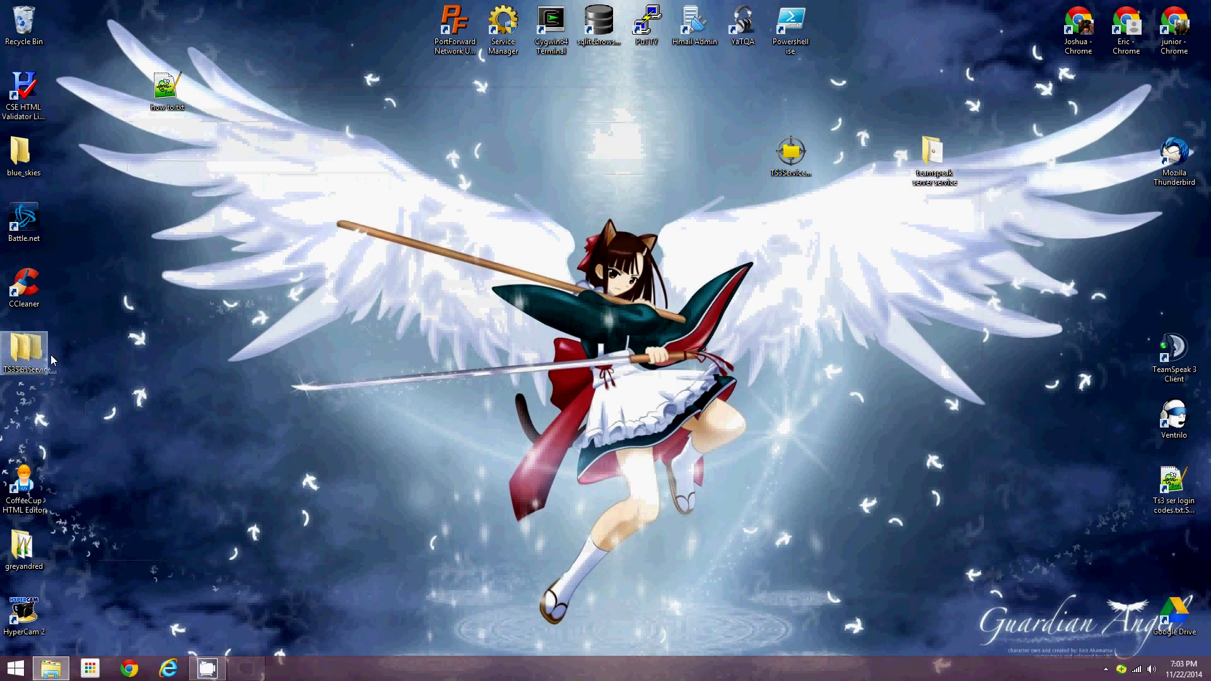
left_click_drag(52, 360, 598, 181)
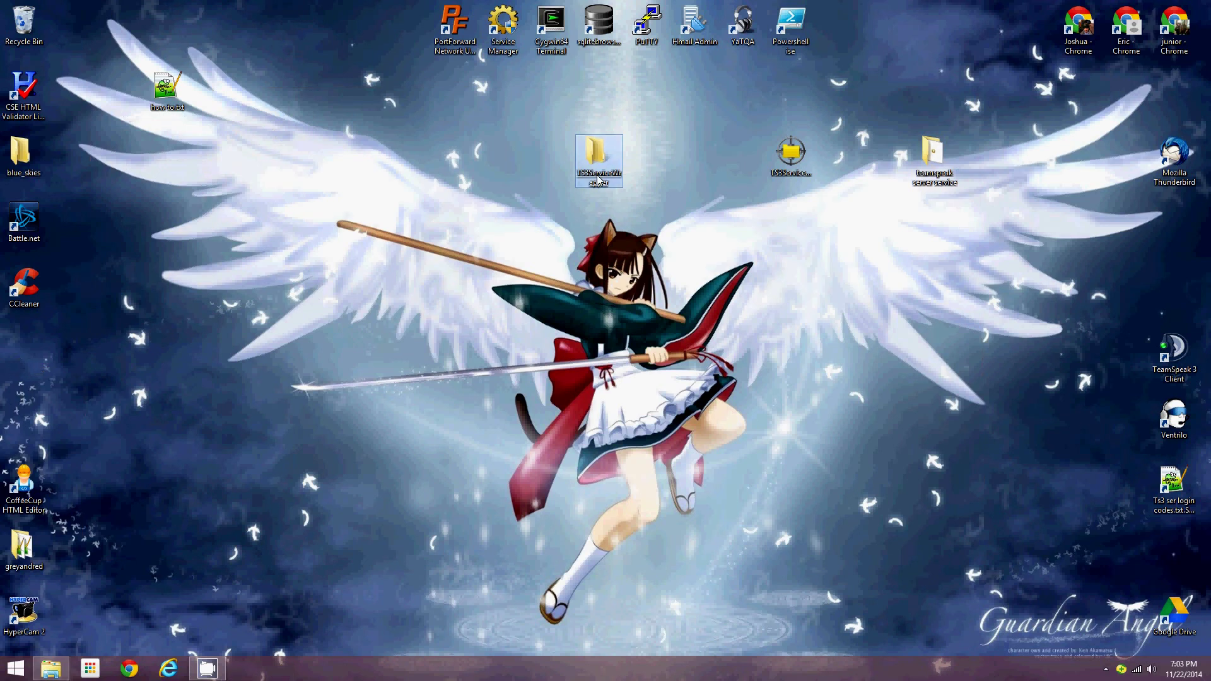
- Delete uninstall.bat, install.bat and InstallationHelp.pdf from the extracted TS3ServiceWrapper folder
left_click(634, 347)
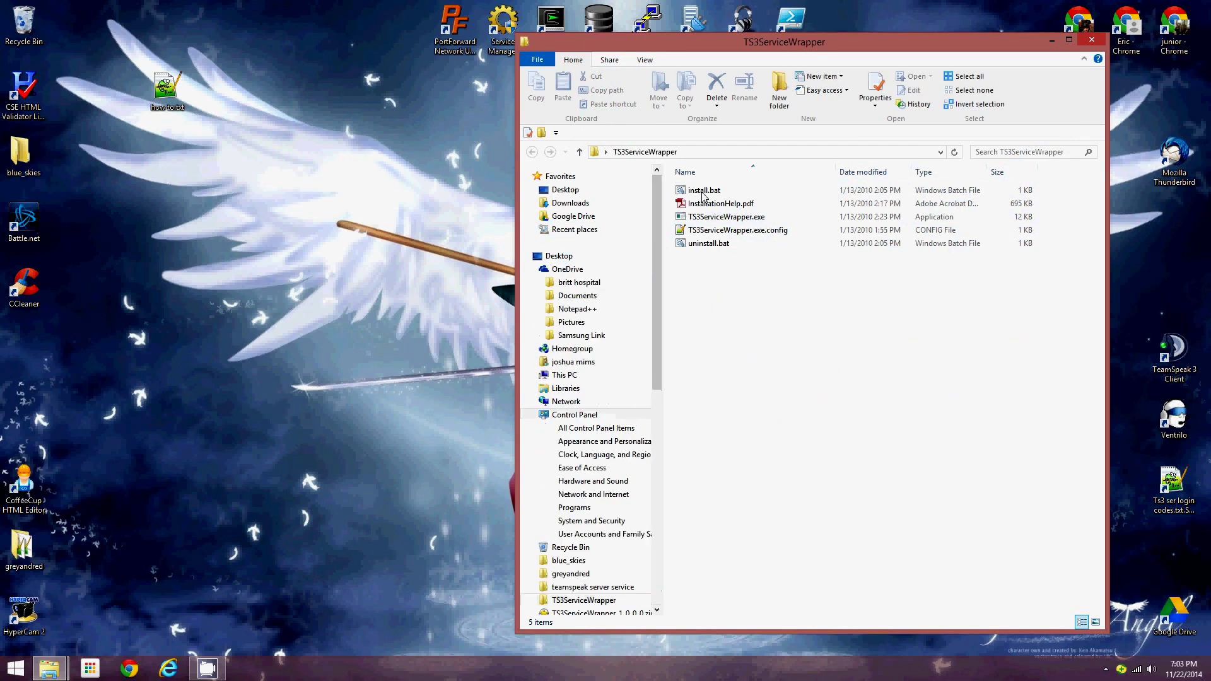
left_click(698, 252)
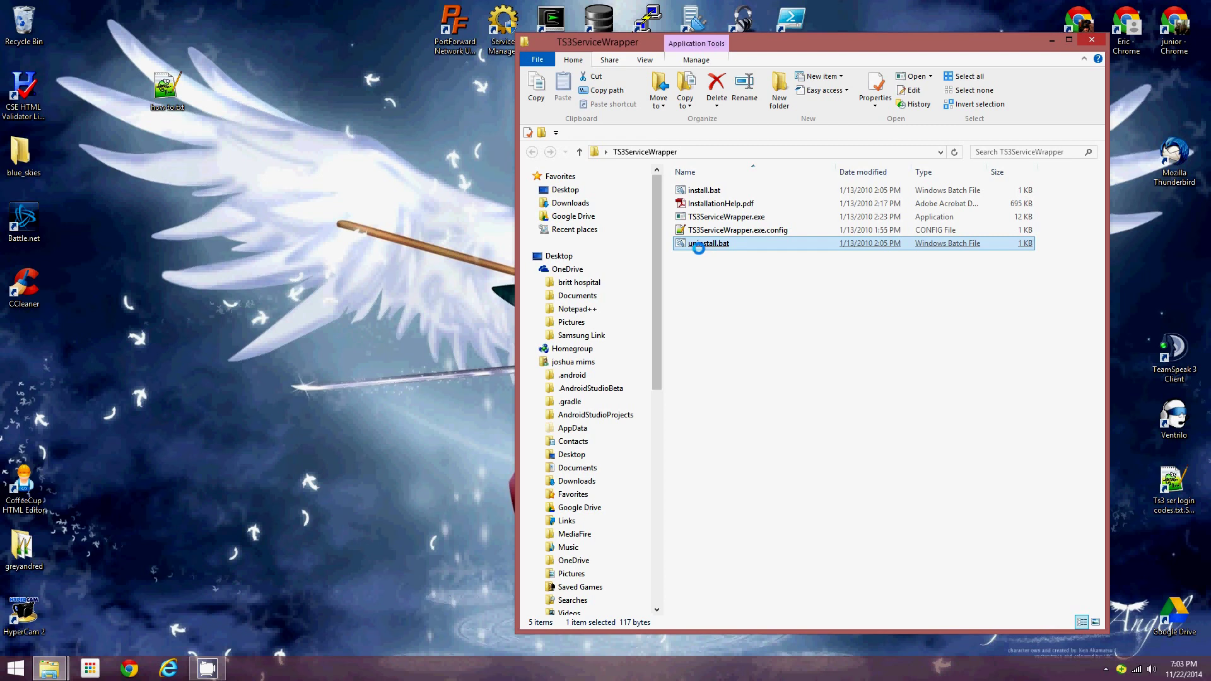
right_click(703, 244)
left_click(756, 475)
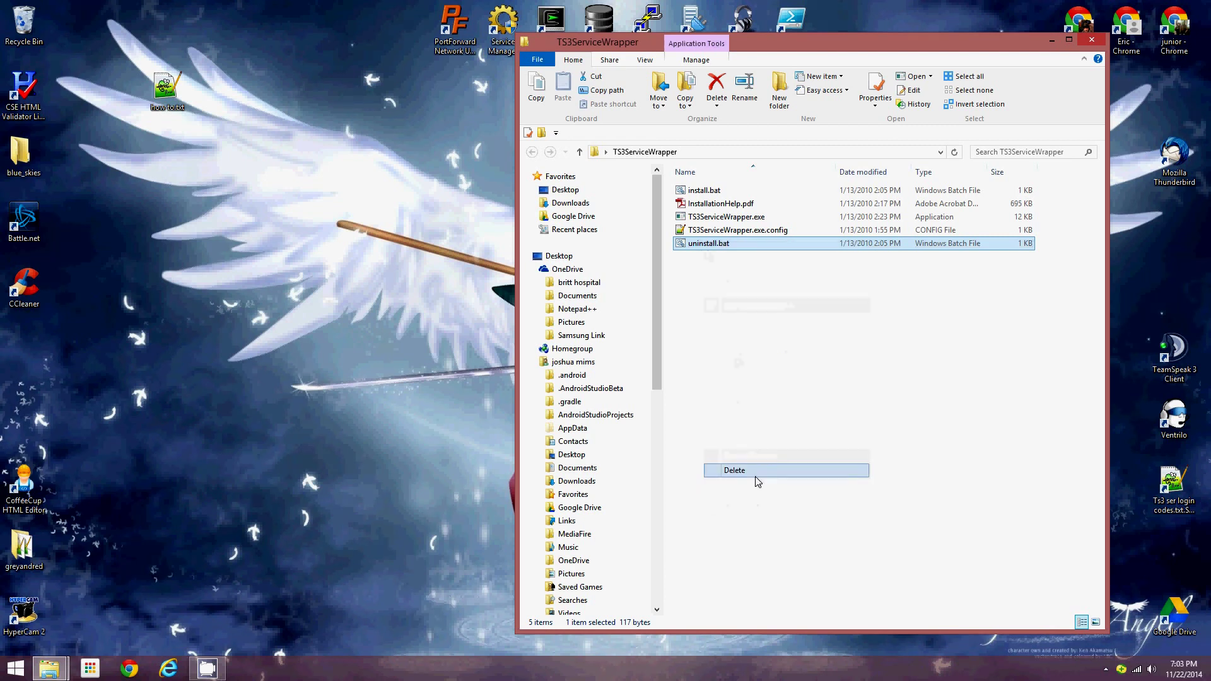
left_click(678, 193)
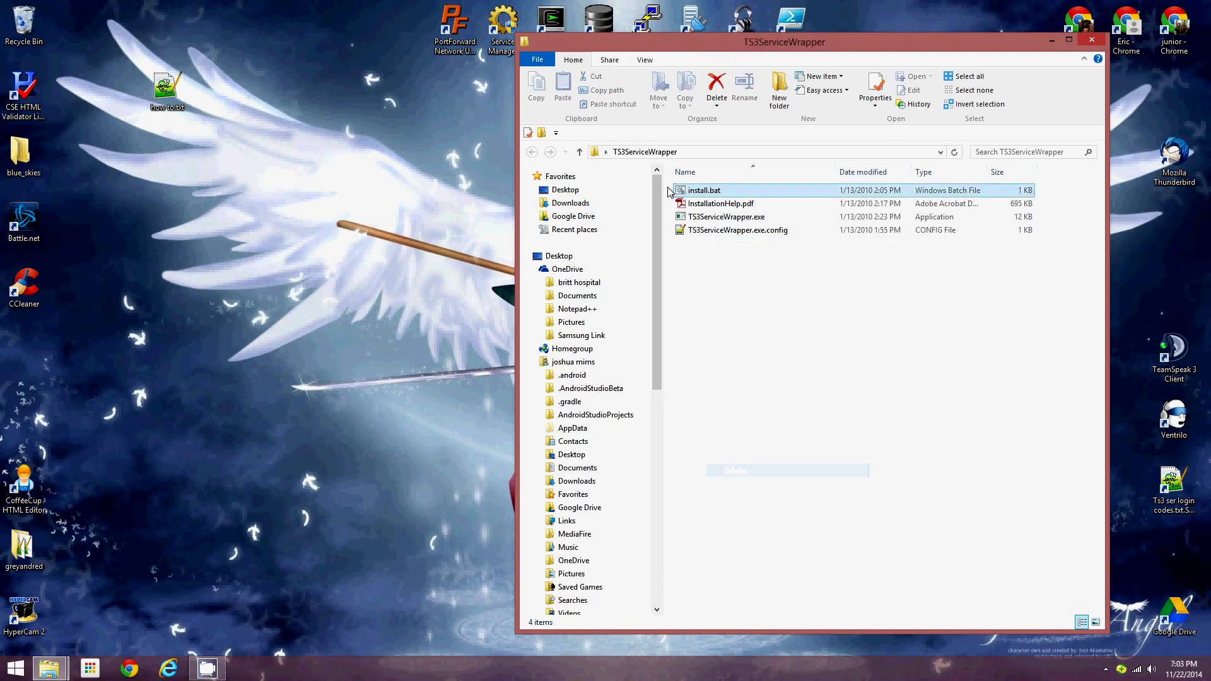
left_click(712, 205, "shift")
right_click(713, 208)
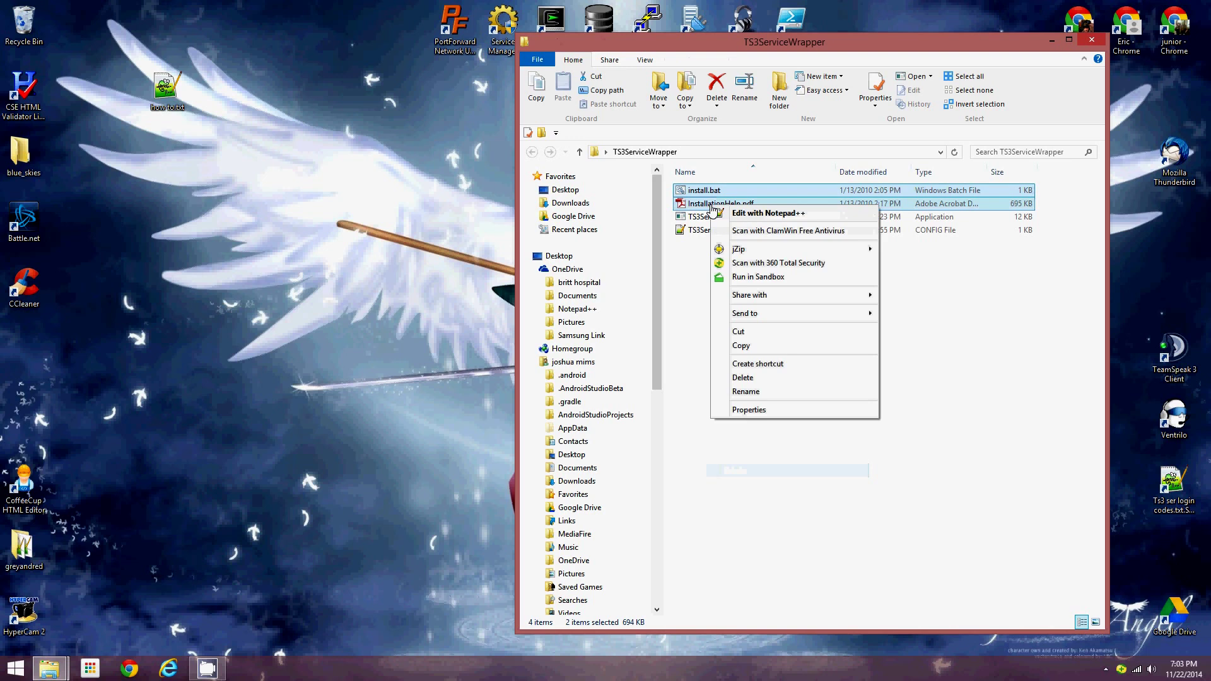
left_click(760, 378)
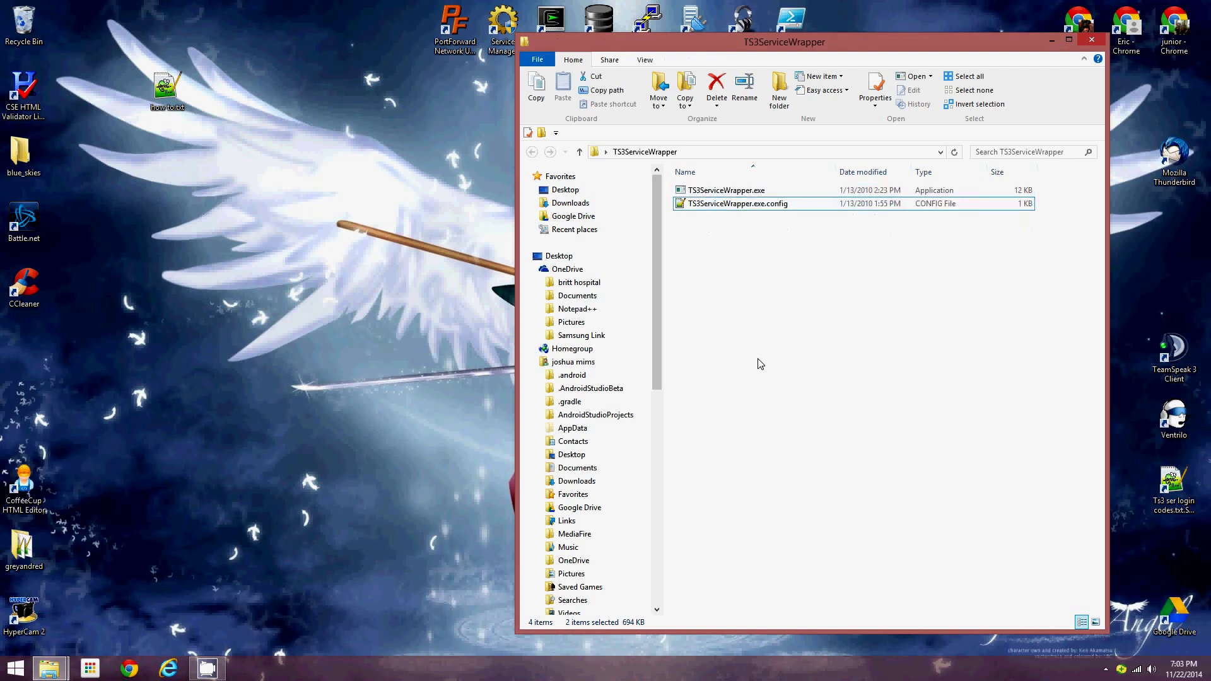
- Set query_port in the StartupParameters of TS3ServiceWrapper.exe.config to 10011 and save the file
double_click(730, 205)
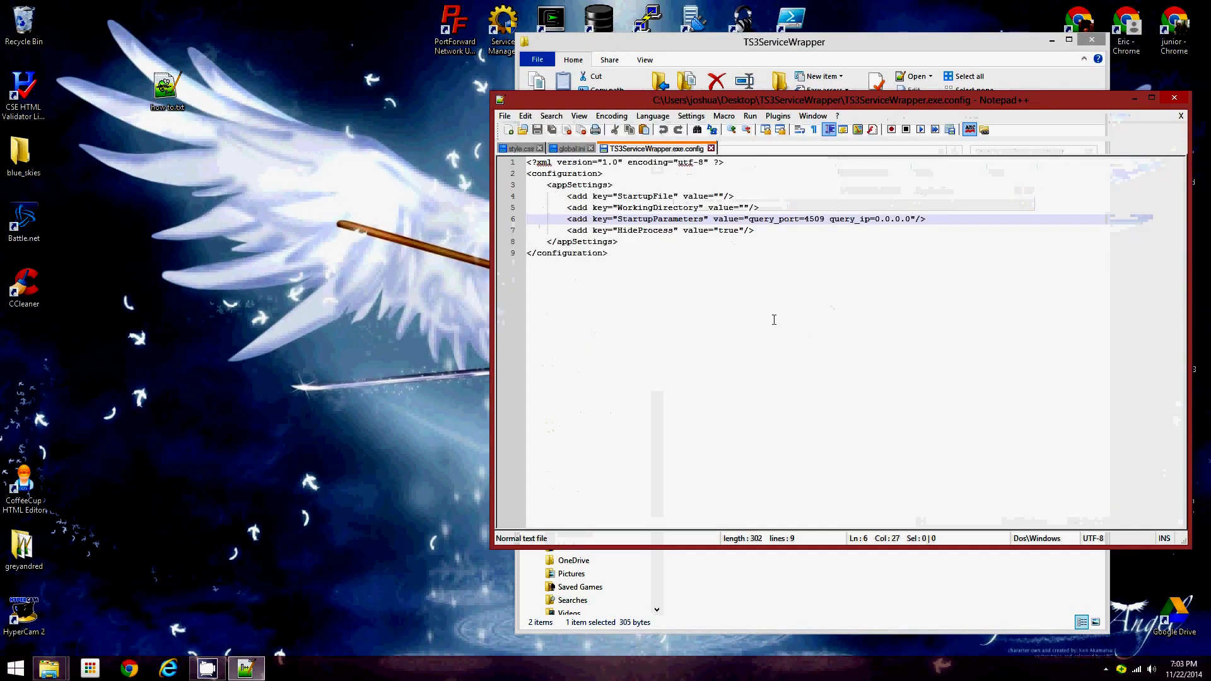
triple_click(720, 198)
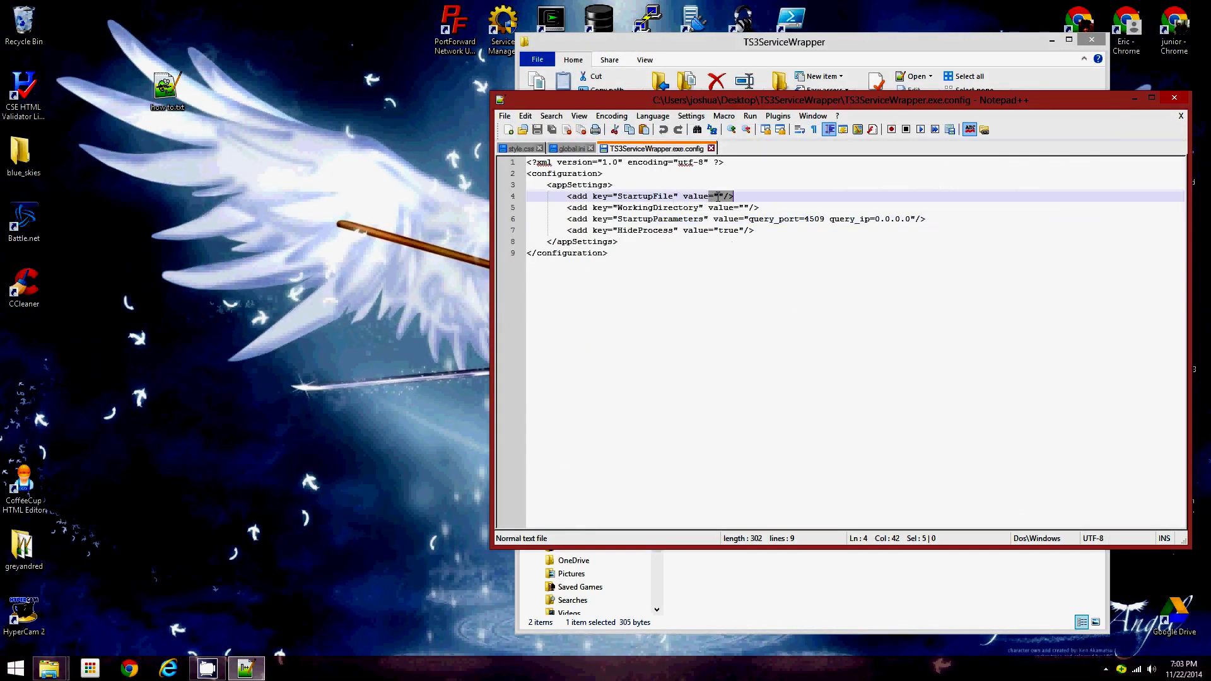
left_click(717, 197)
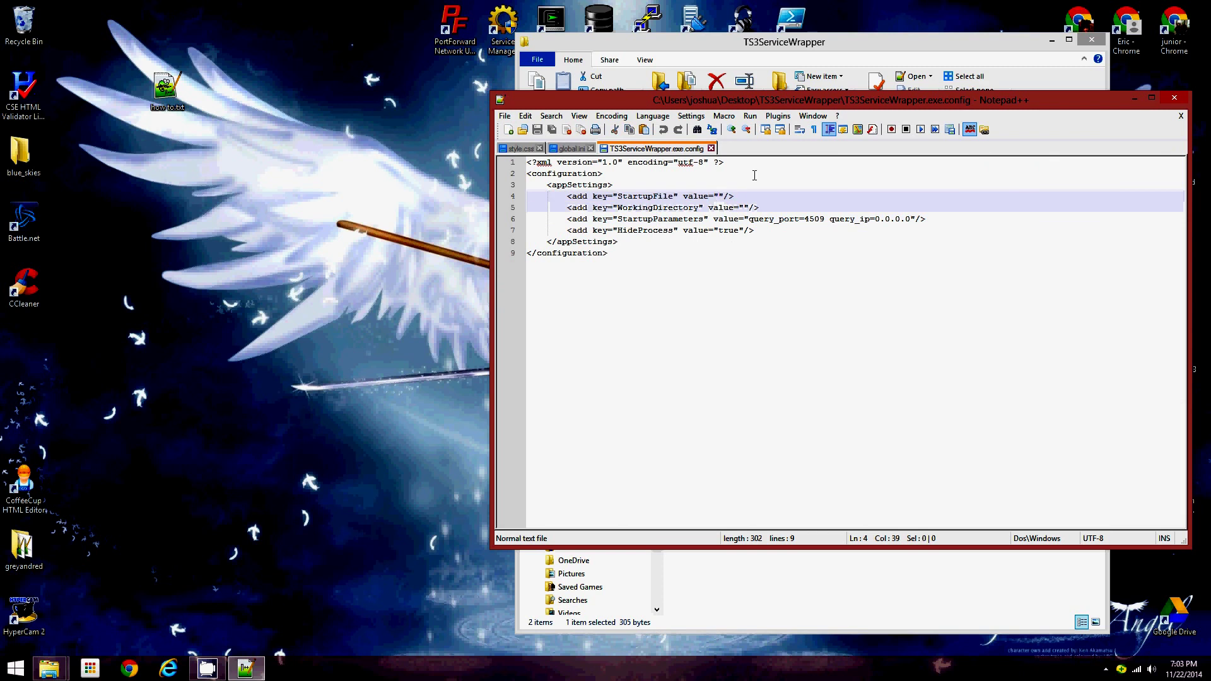
left_click(744, 208)
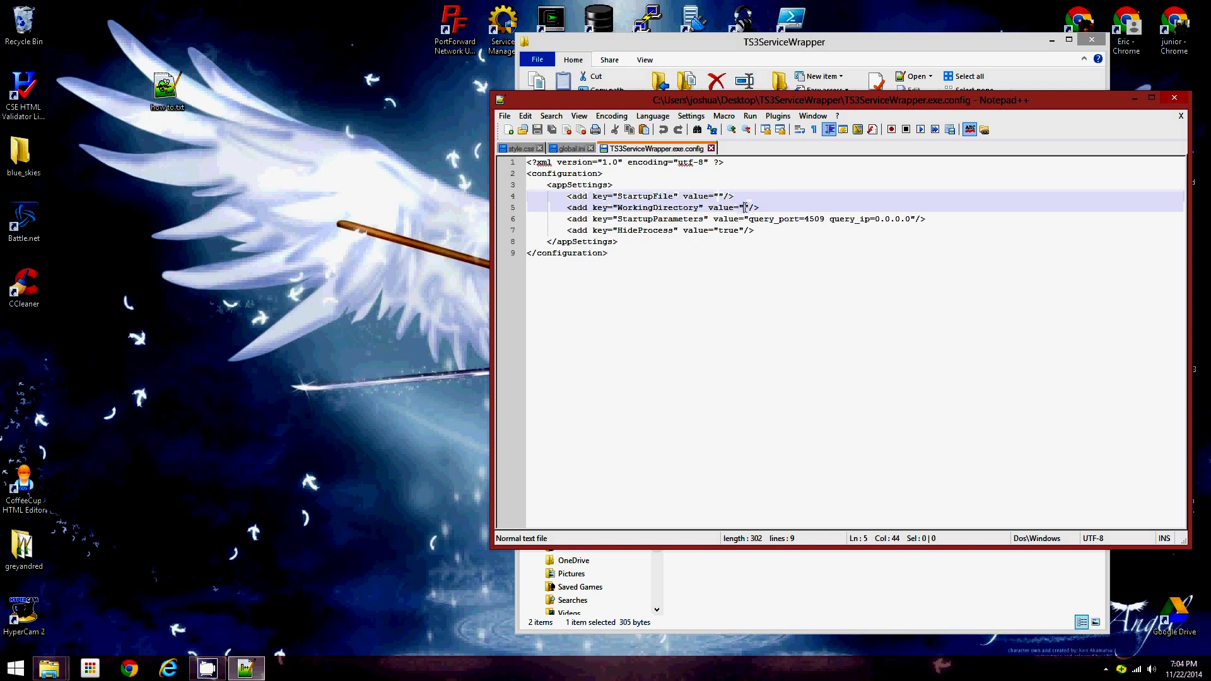
left_click(718, 197)
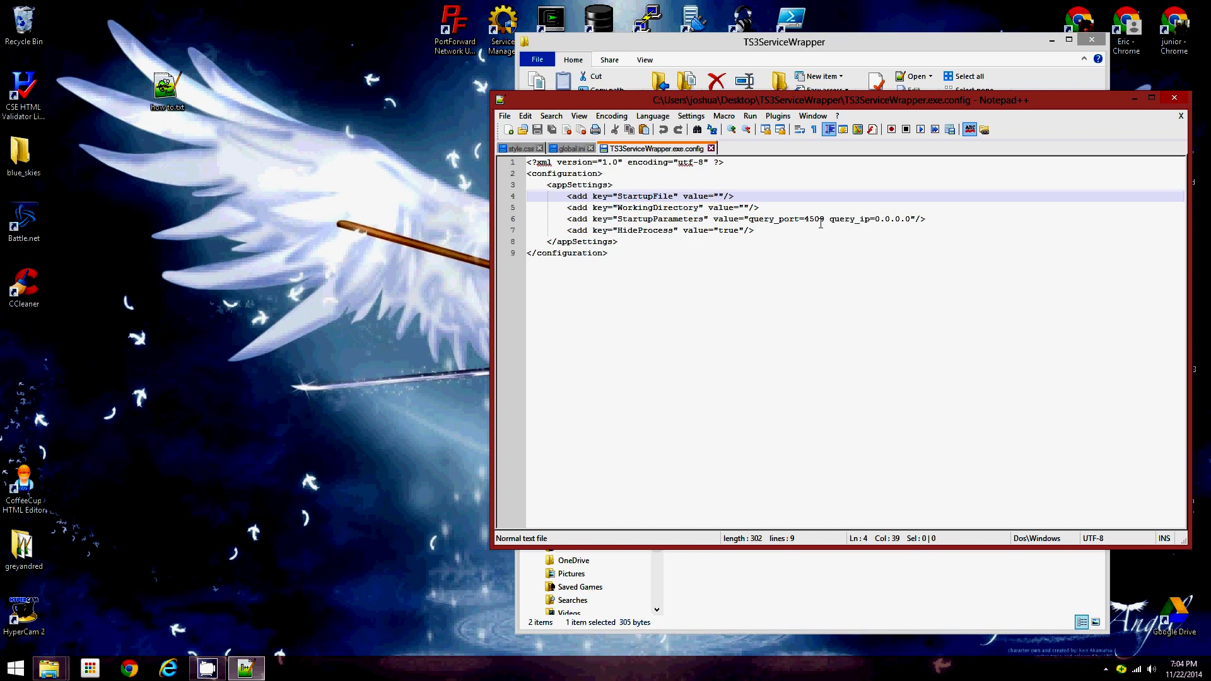
left_click_drag(823, 220, 806, 219)
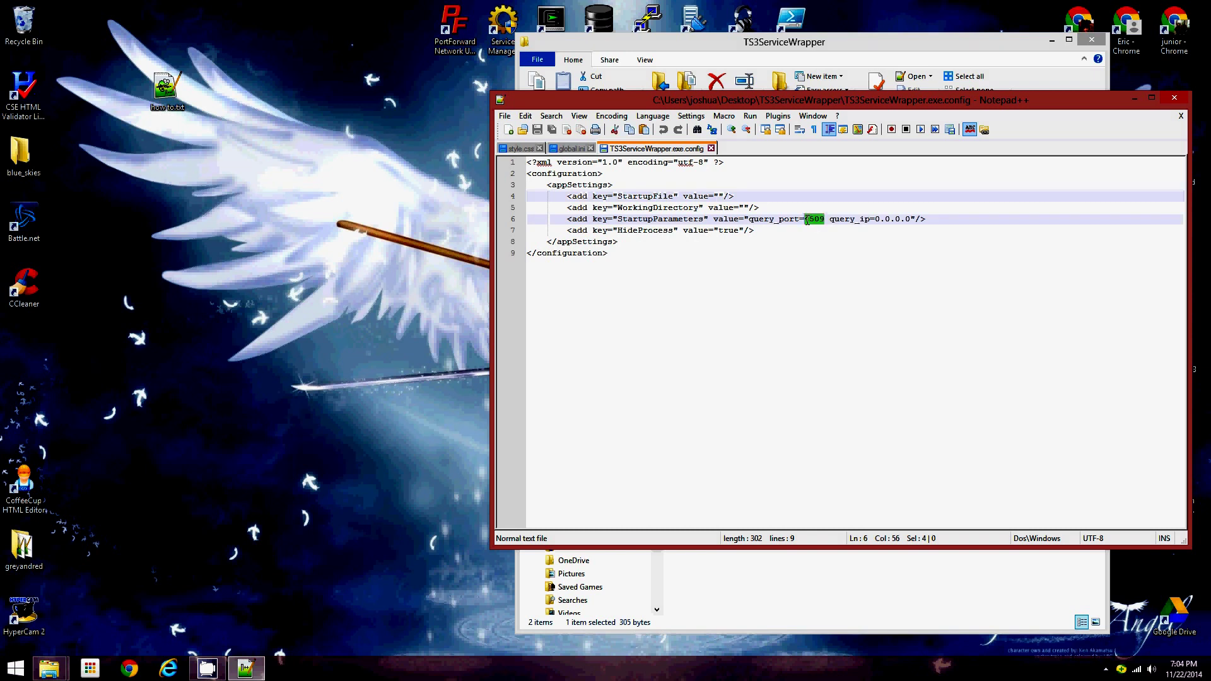
type("10011")
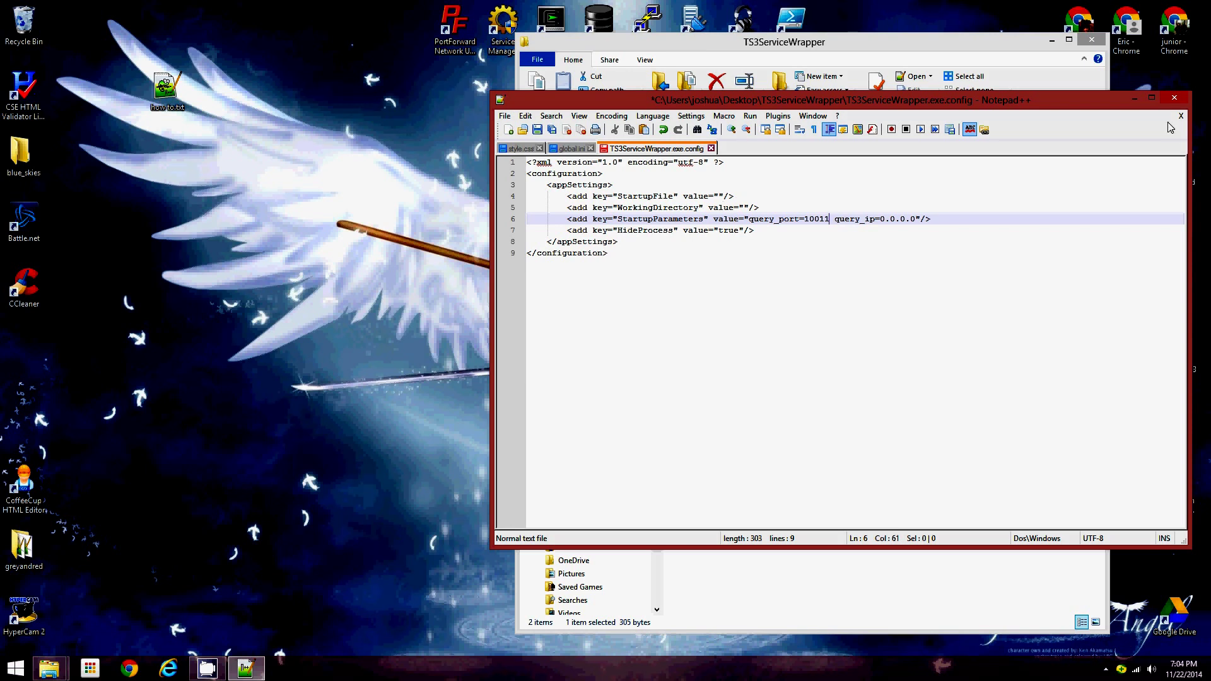
key("ctrl+s")
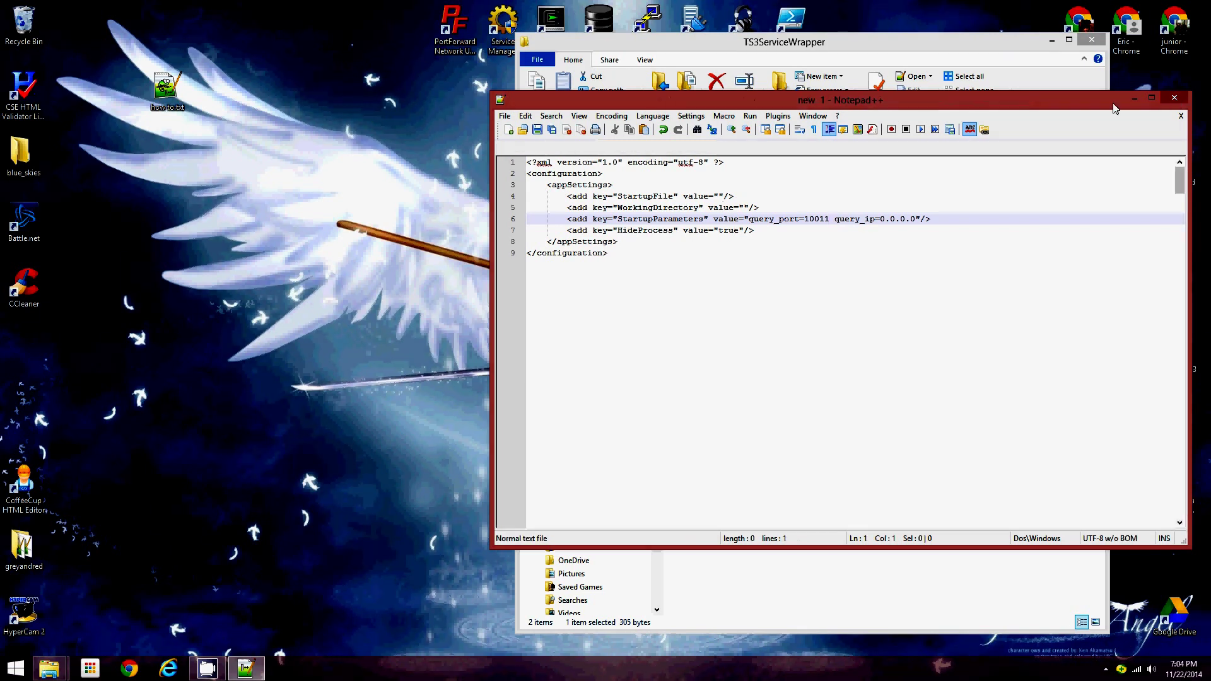
- Open the TS3ServiceWrapper.exe.config stored in the teamspeak3-server_win64 program folder
left_click(1174, 99)
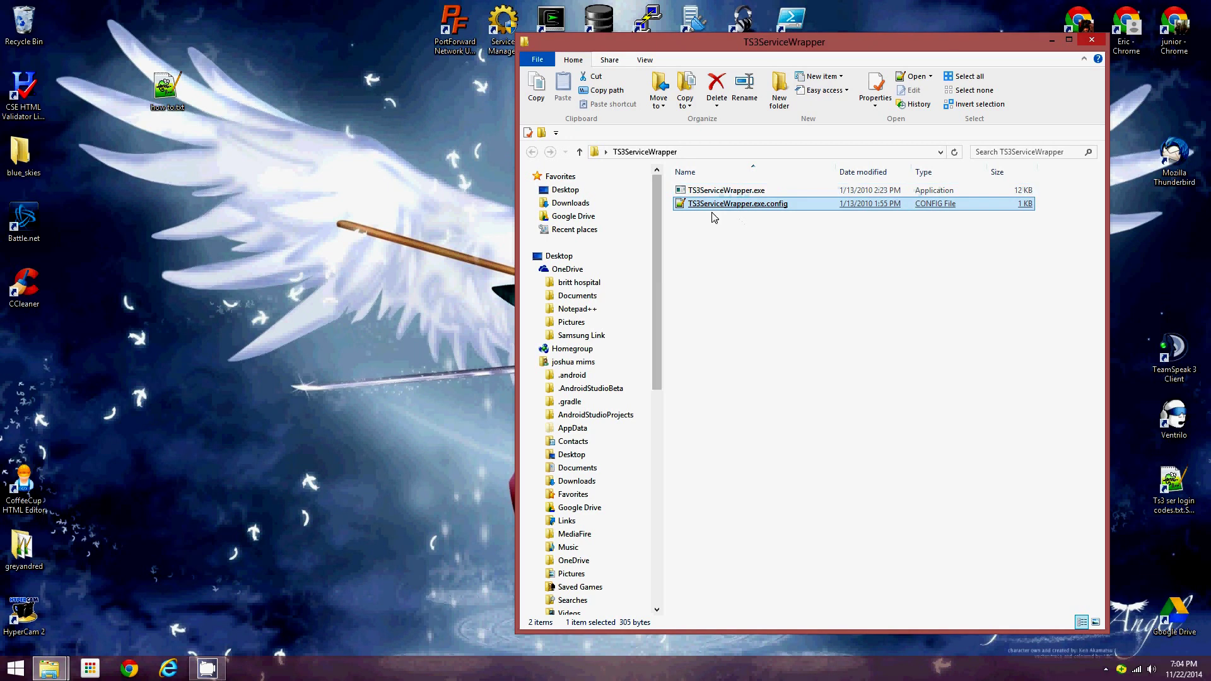
left_click(49, 668)
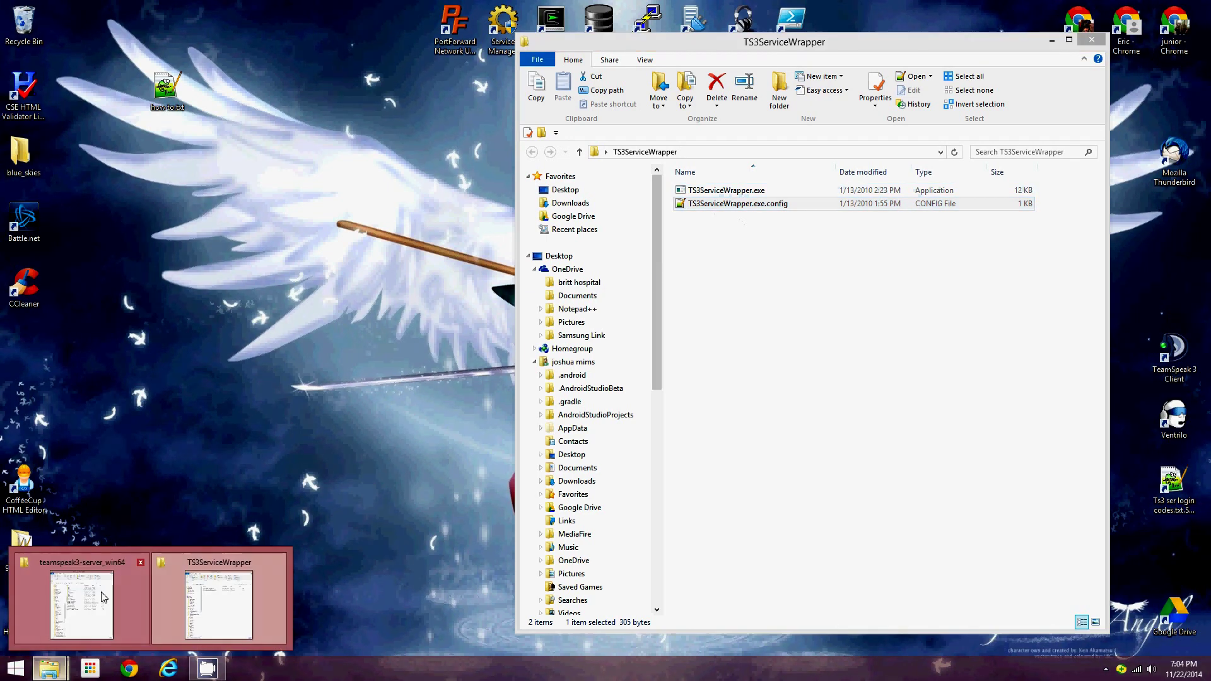
left_click(95, 608)
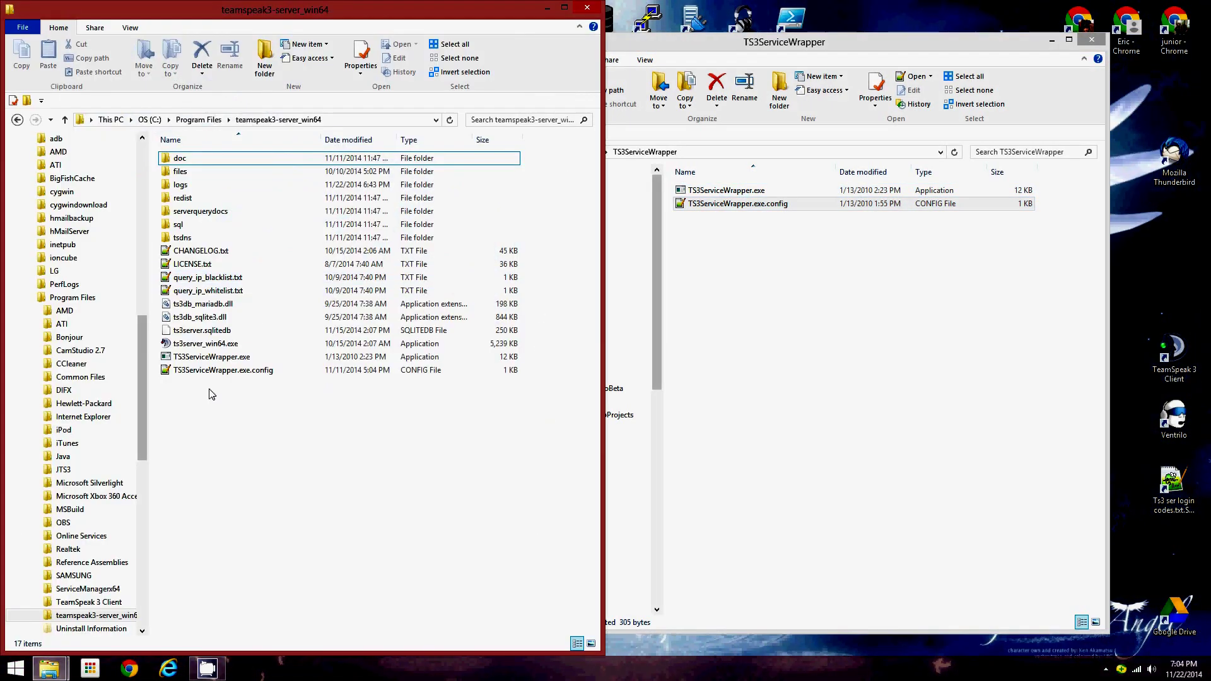
left_click(193, 374)
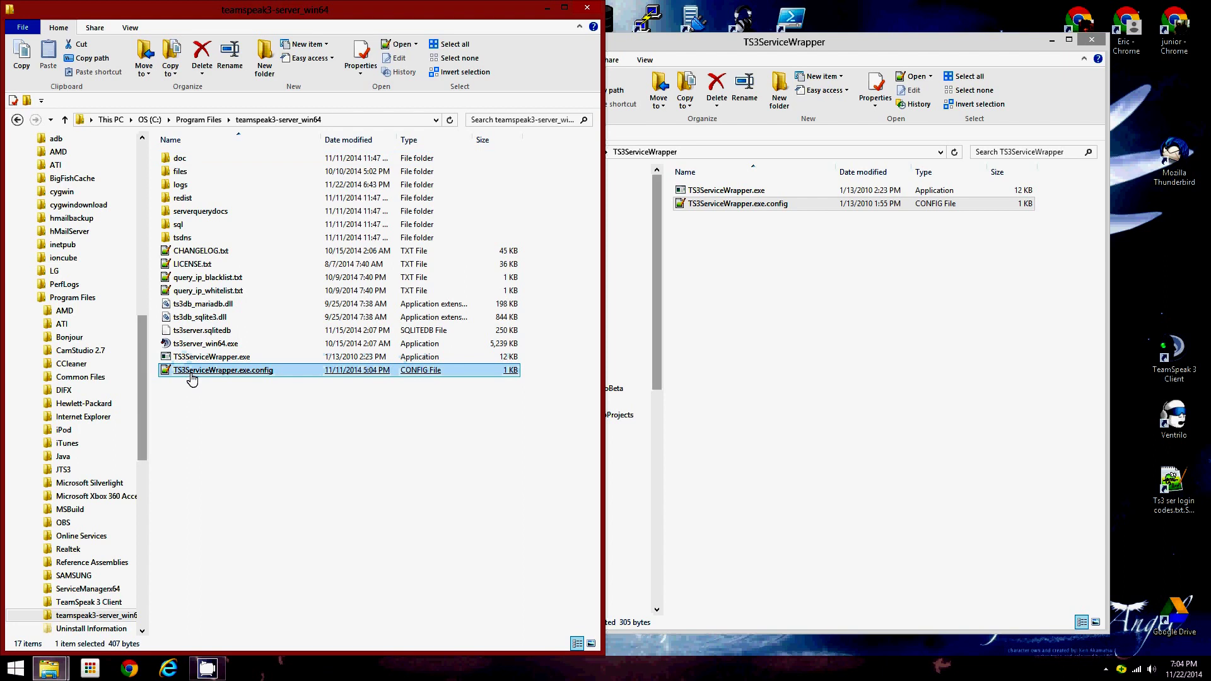
double_click(192, 371)
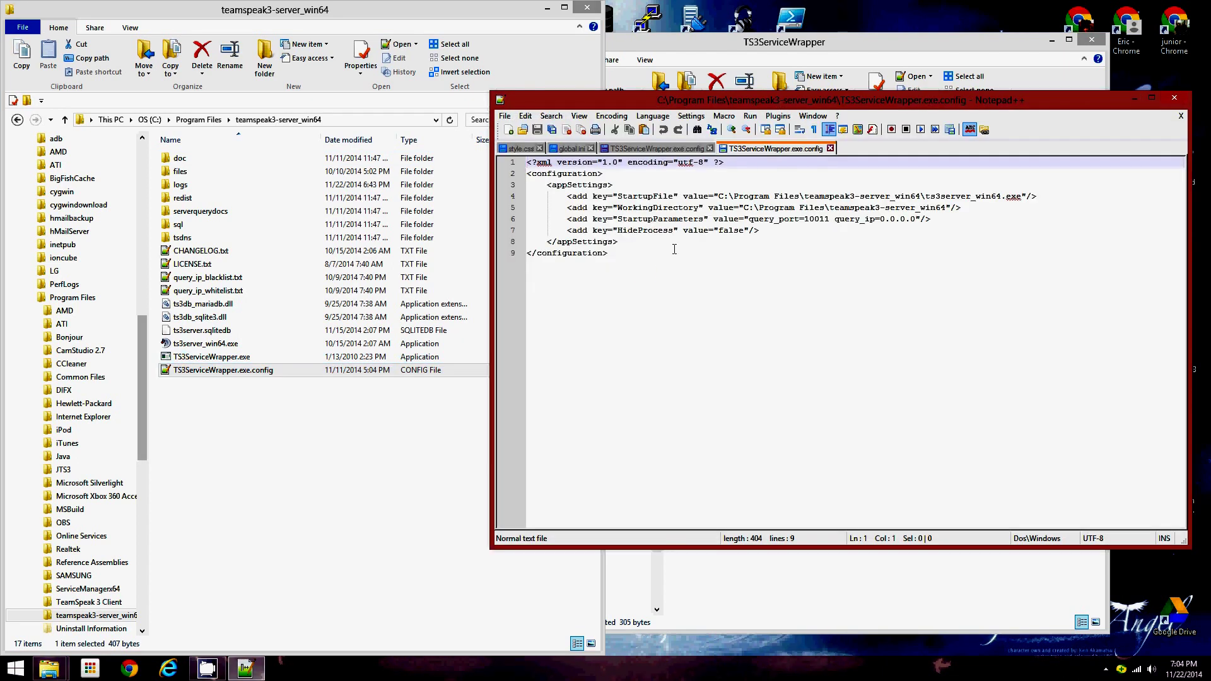
- Close the desktop copy of the config without saving and examine the StartupFile path in the server folder's copy
left_click(711, 149)
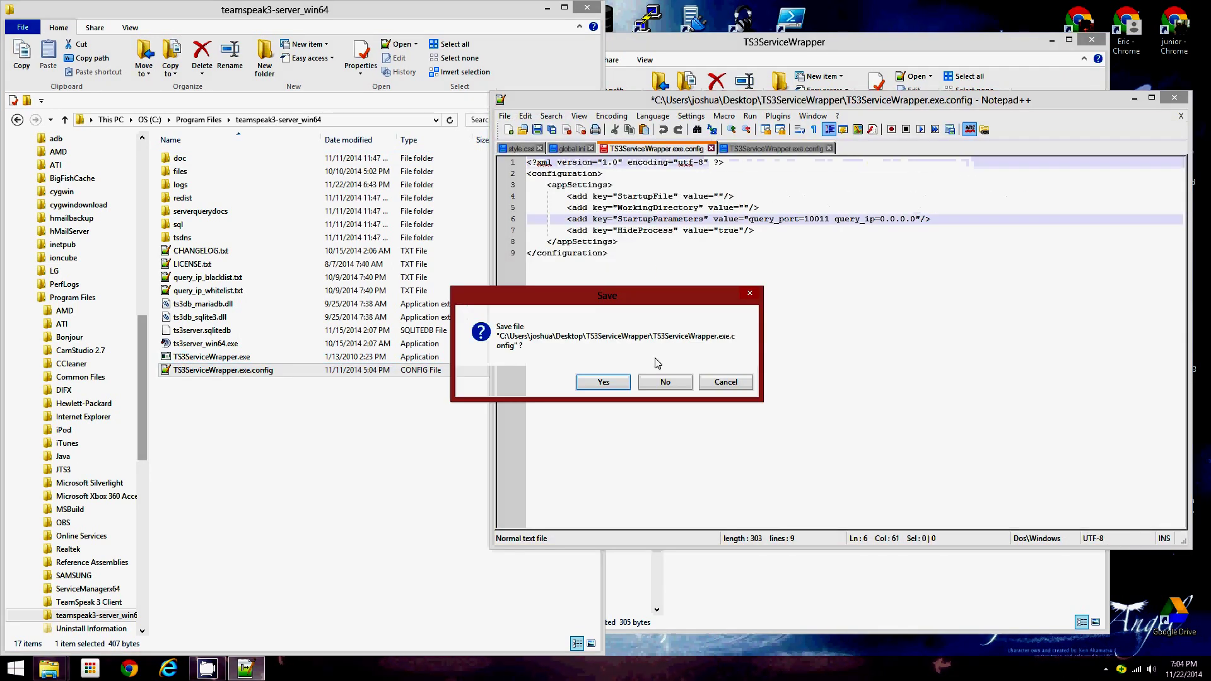
left_click(667, 383)
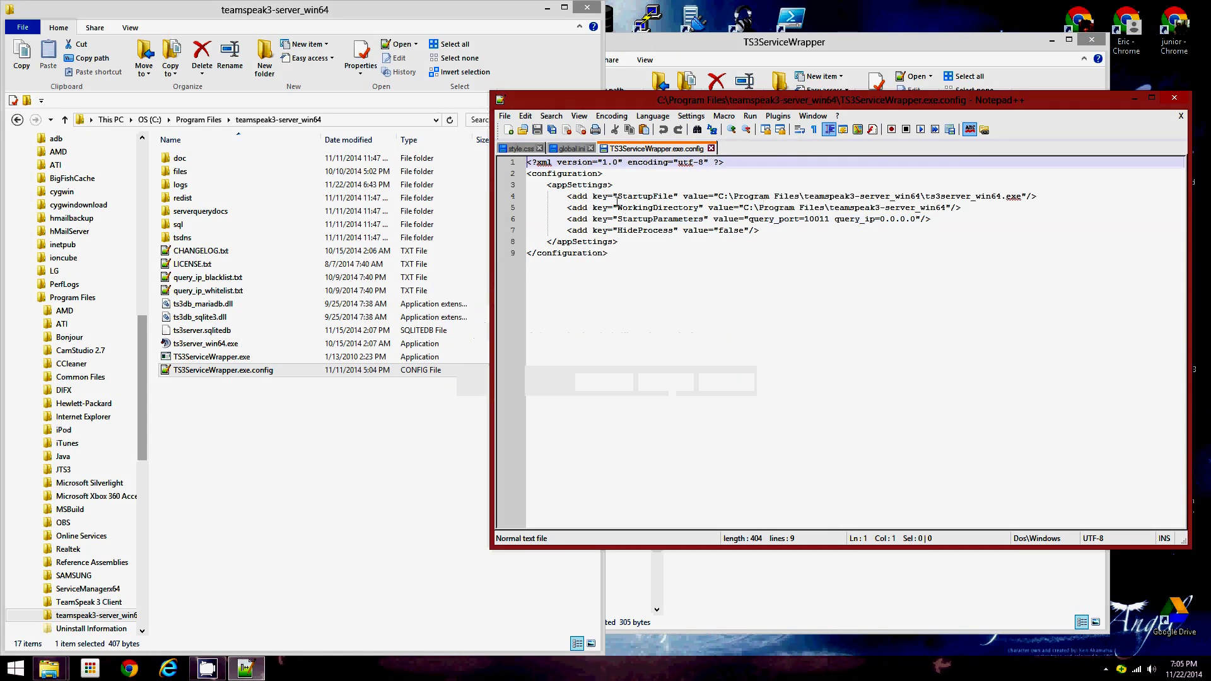
left_click_drag(718, 196, 1022, 196)
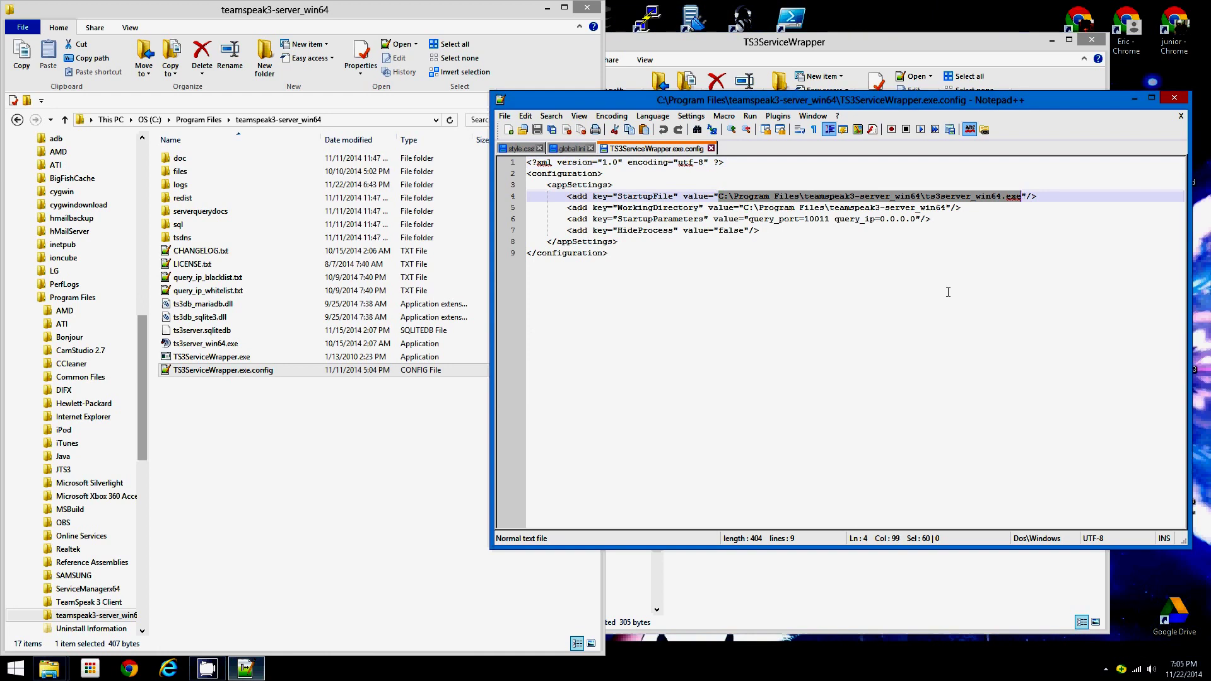
left_click(928, 306)
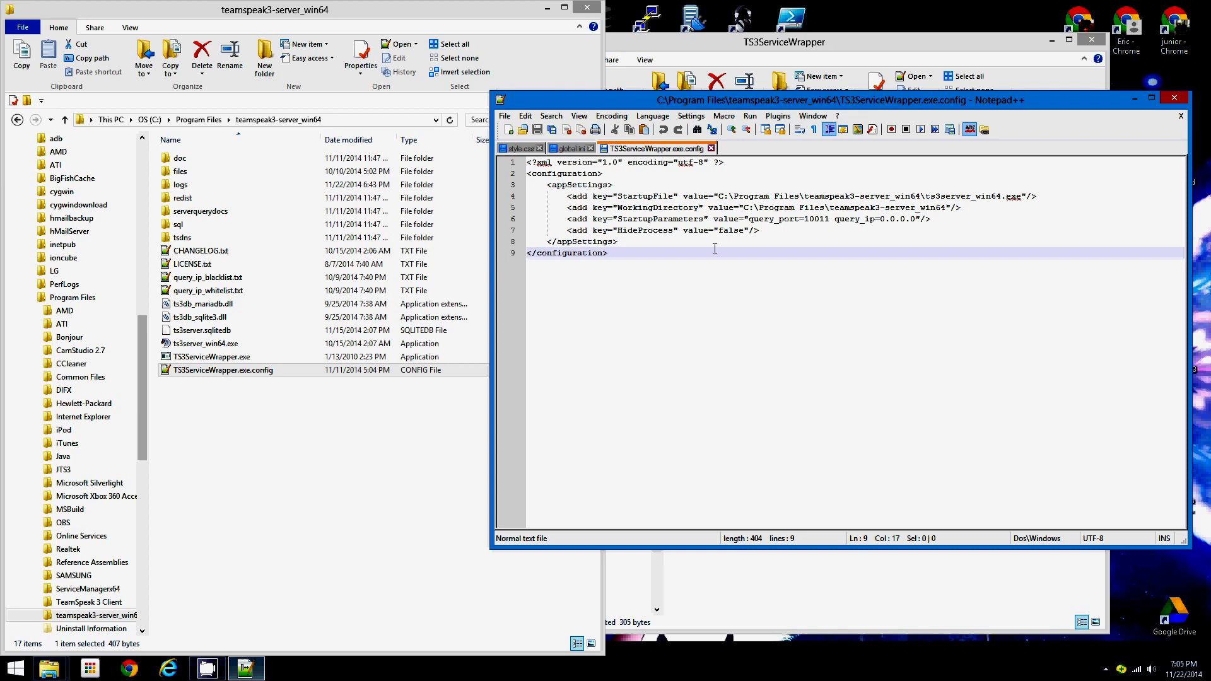
- Close the config file, the text editor and both the teamspeak3-server_win64 and TS3ServiceWrapper folder windows
left_click(712, 150)
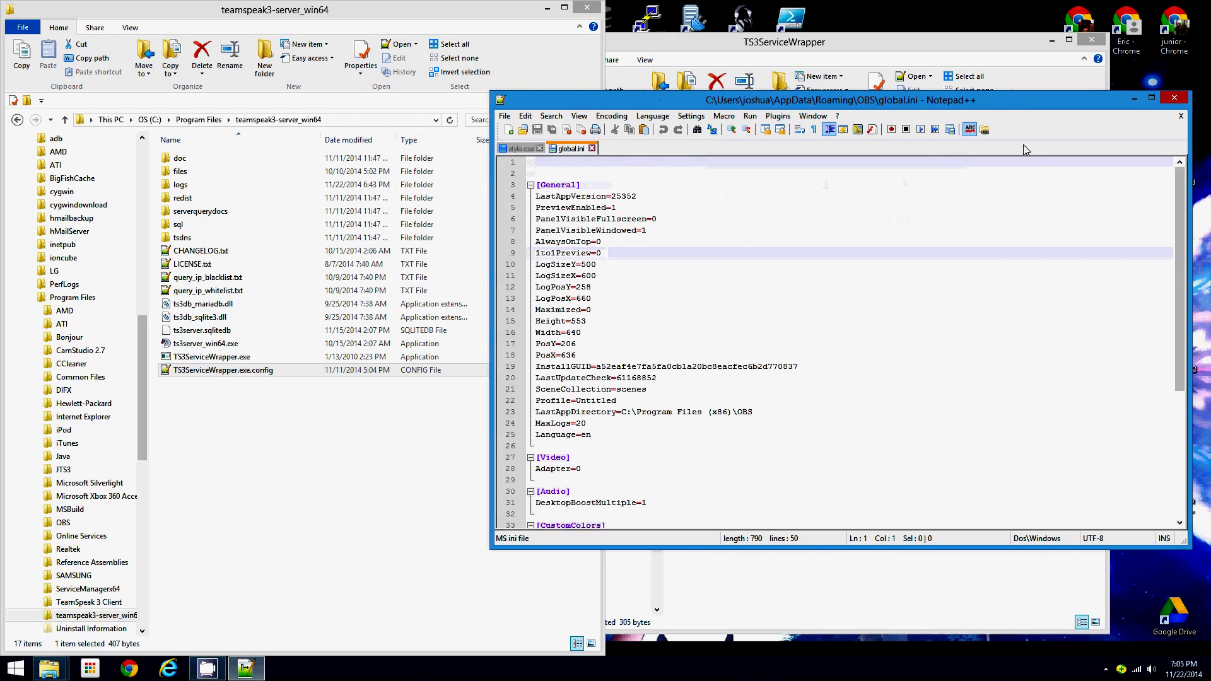
left_click(1173, 99)
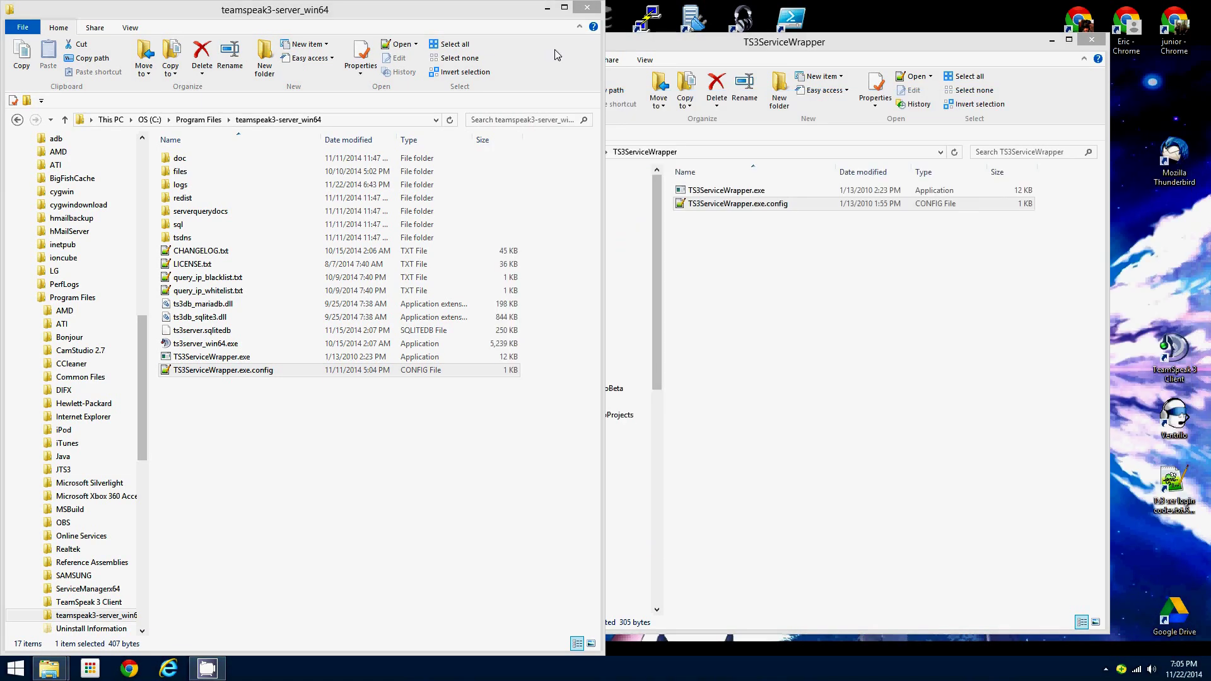
left_click(587, 8)
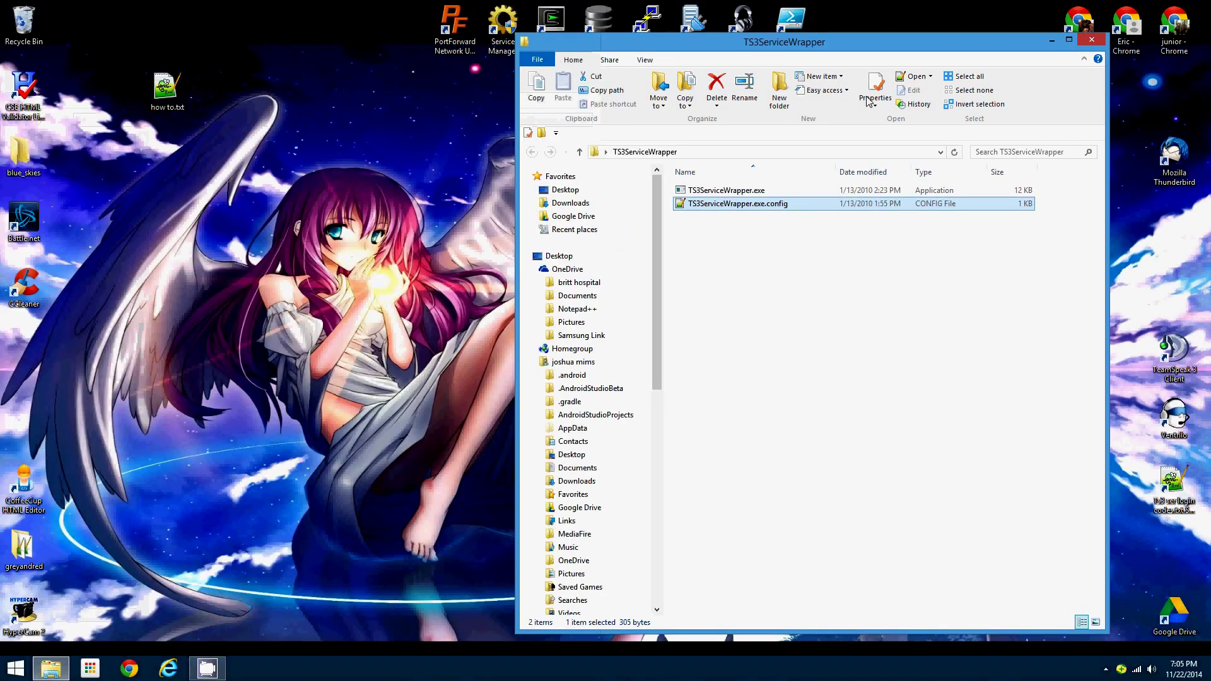
left_click(1092, 41)
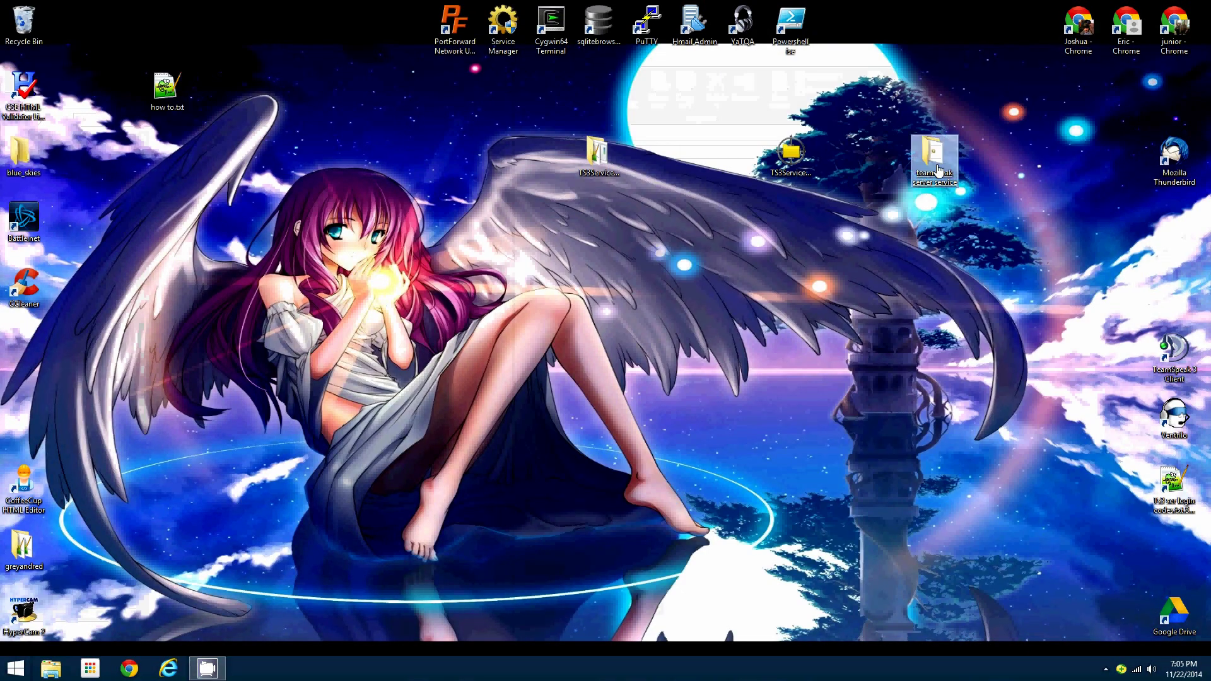
- Launch srvman.exe from the teamspeak server service folder and enlarge the Service Manager window to show more services
key("Return")
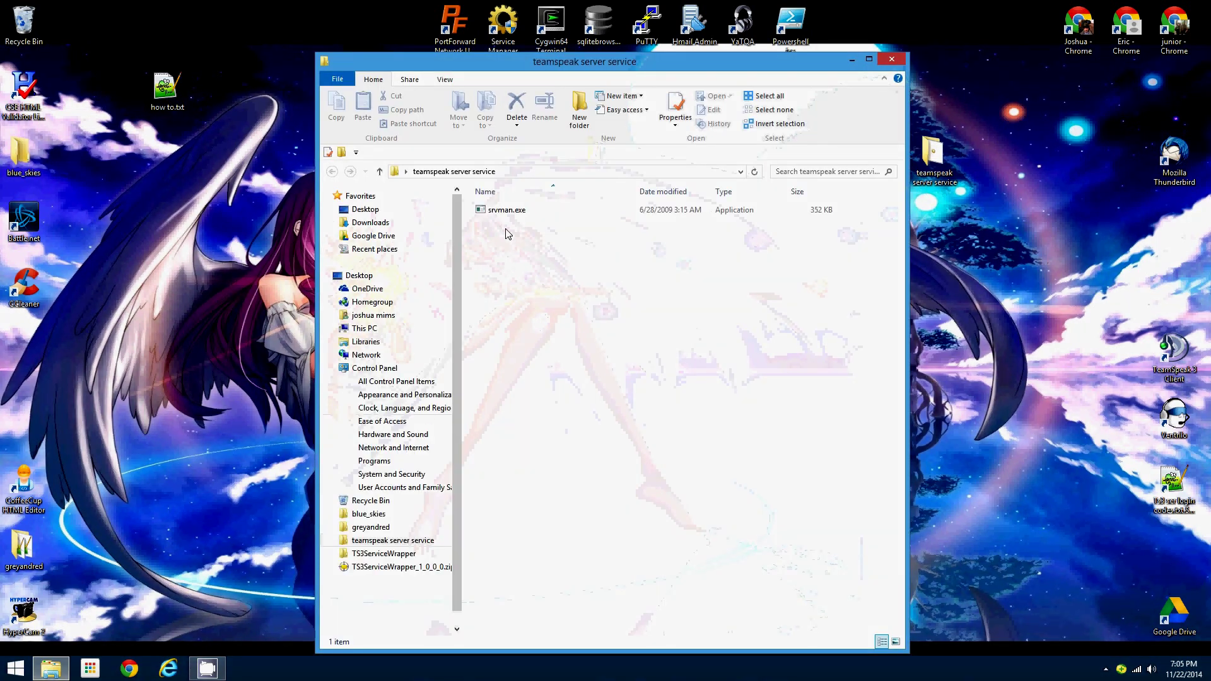
left_click(505, 215)
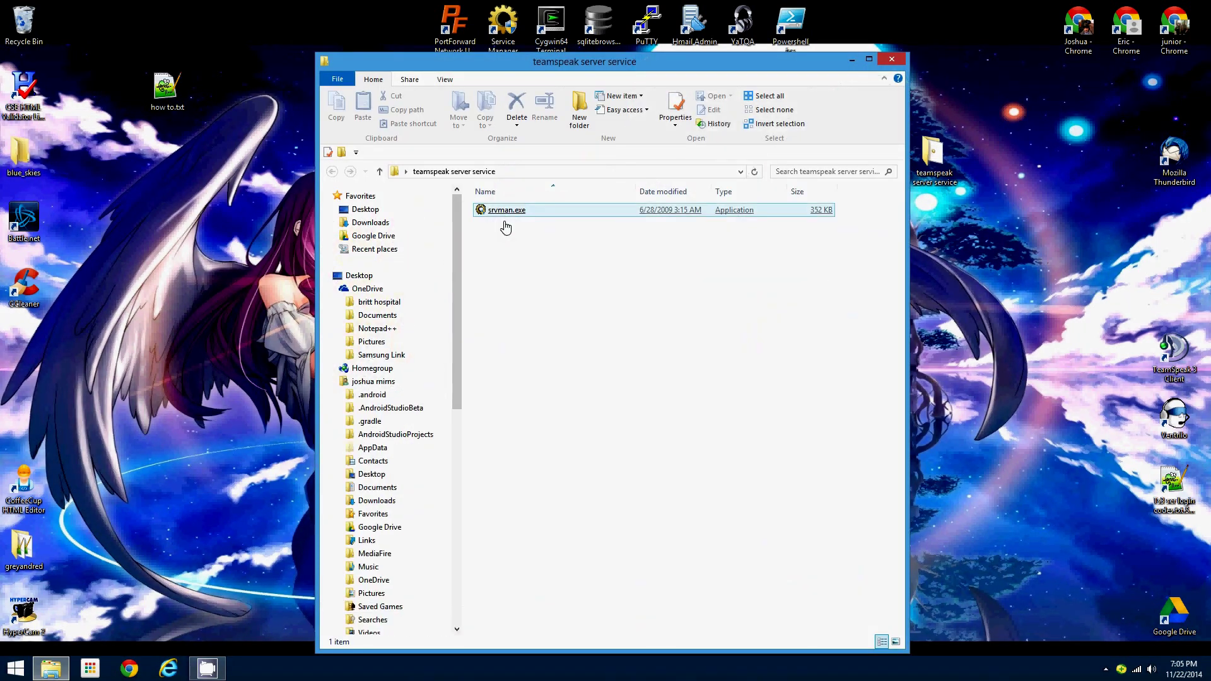
left_click_drag(600, 55, 642, 29)
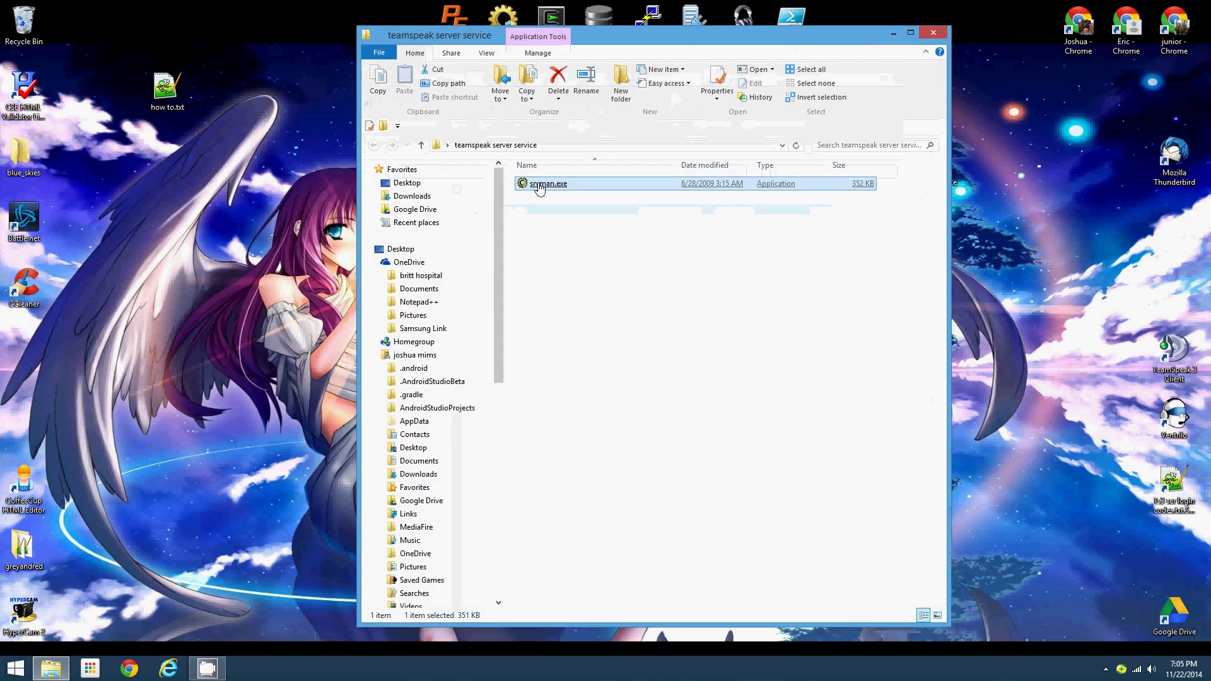
right_click(538, 185)
left_click(571, 205)
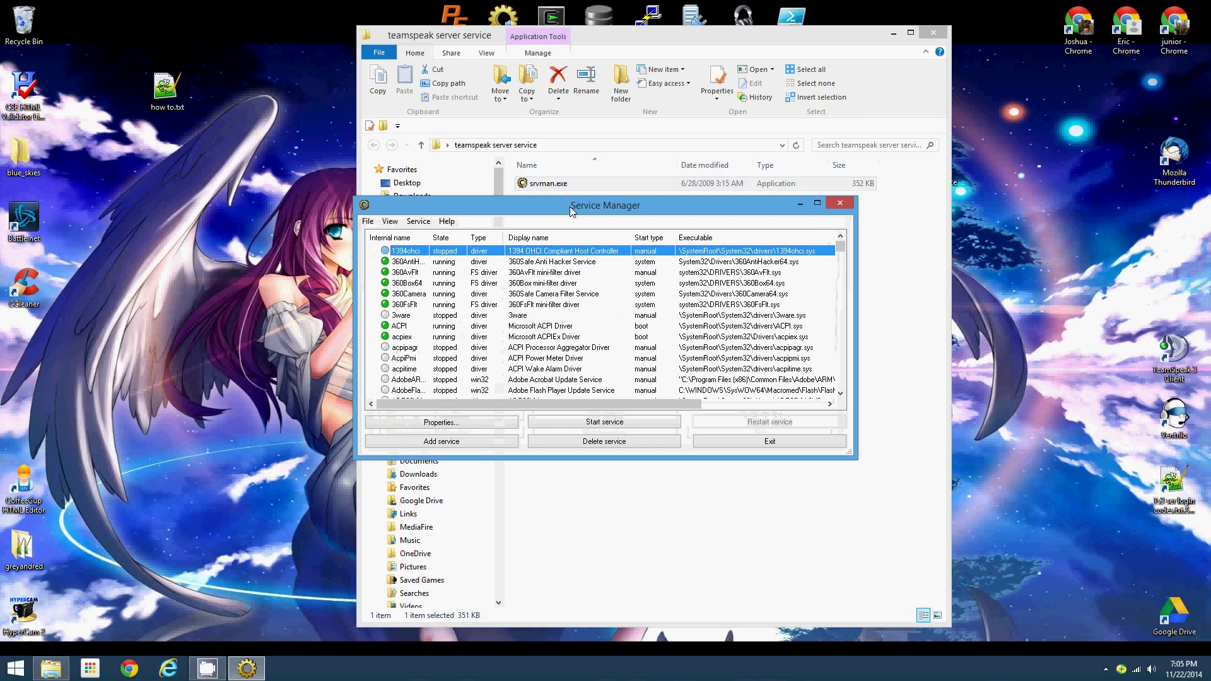
left_click_drag(561, 205, 558, 57)
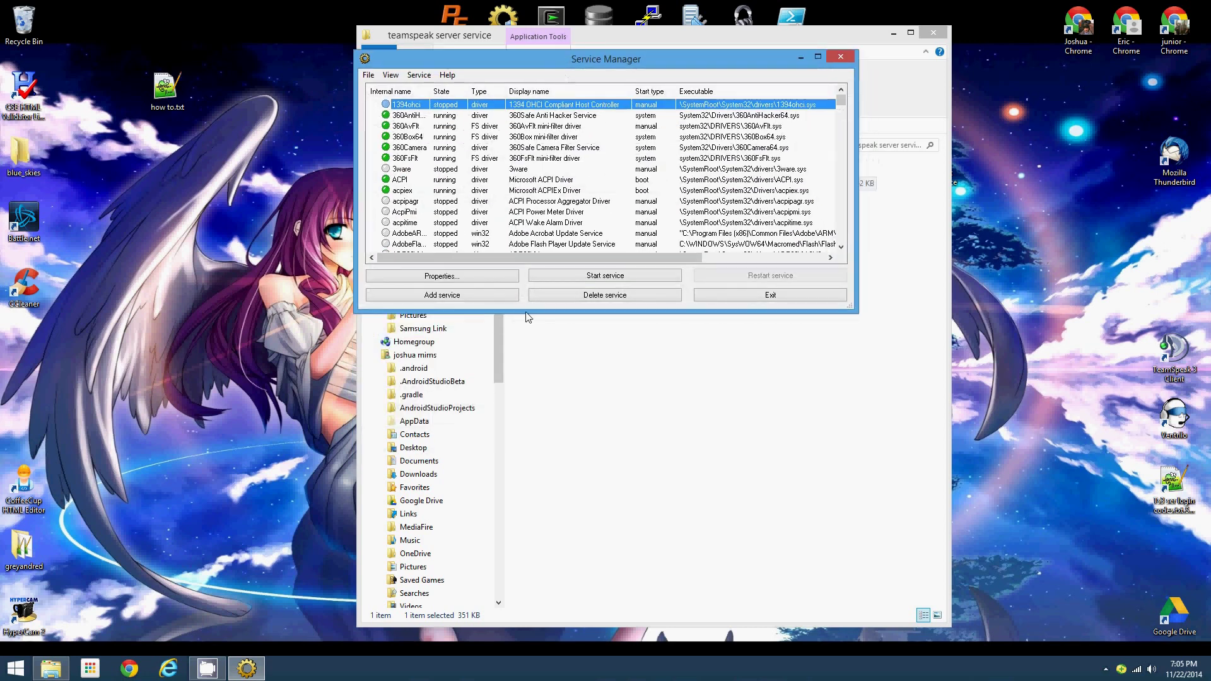
left_click_drag(524, 313, 530, 589)
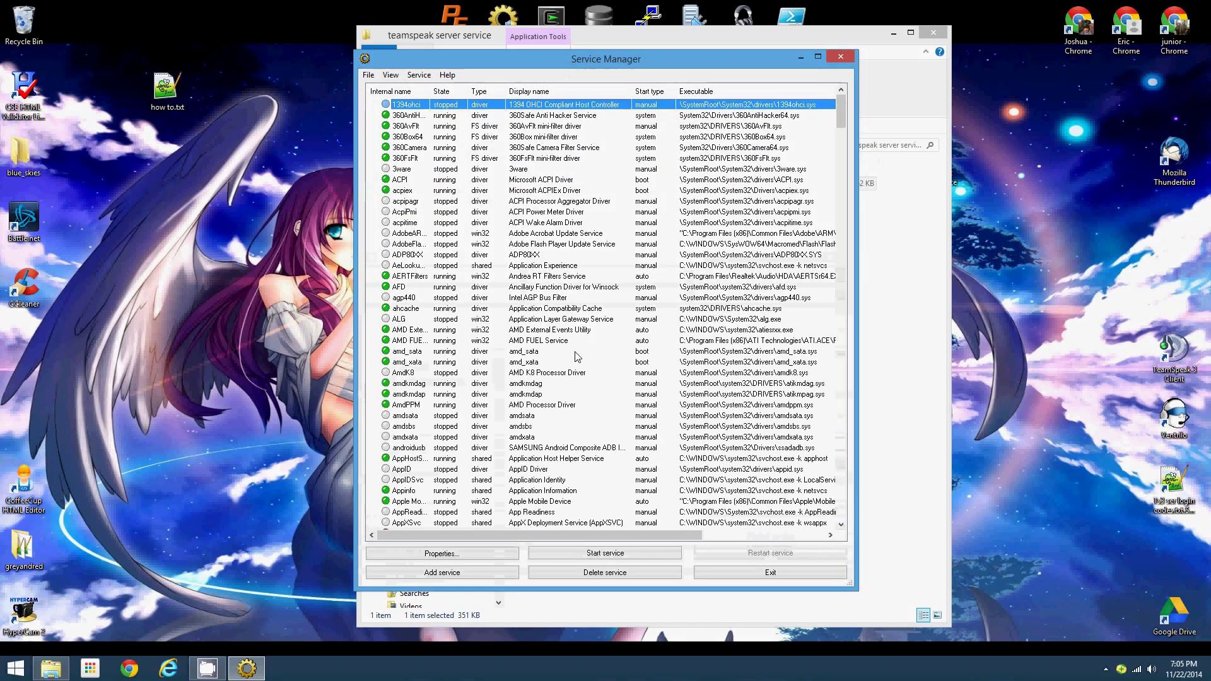
- Find the ts3server entry in the service list and look at the blank form for adding a service
scroll(574, 353, "down", 15)
scroll(575, 356, "down", 20)
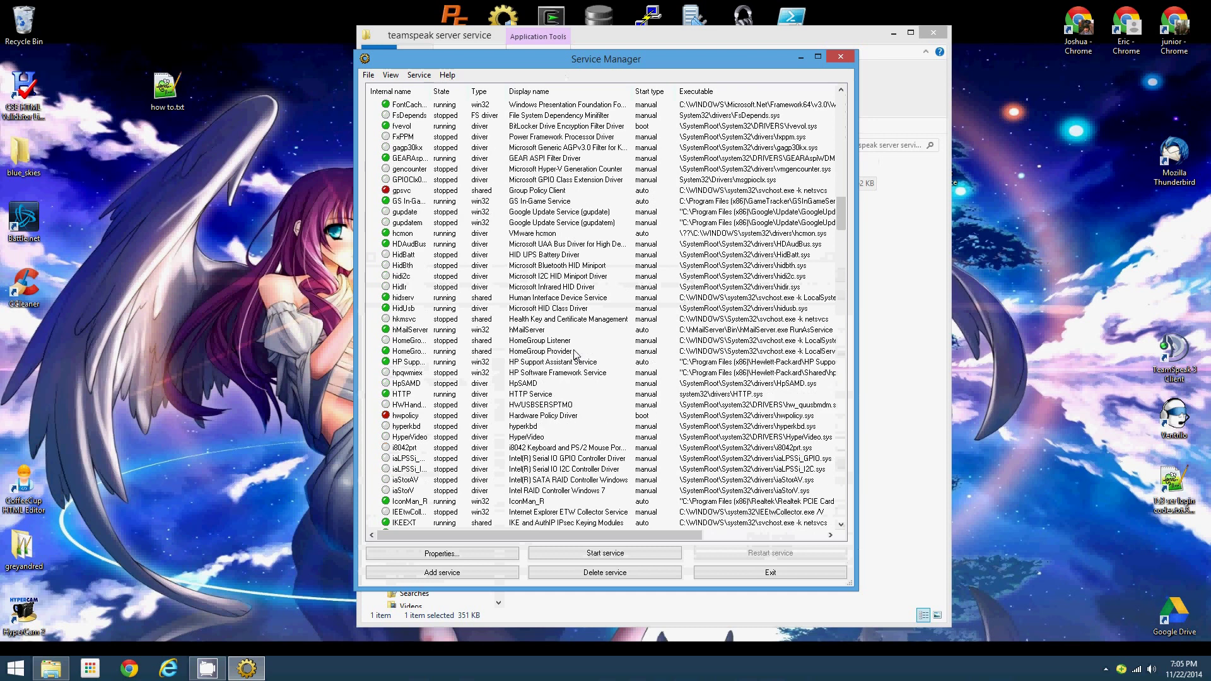
scroll(571, 361, "down", 20)
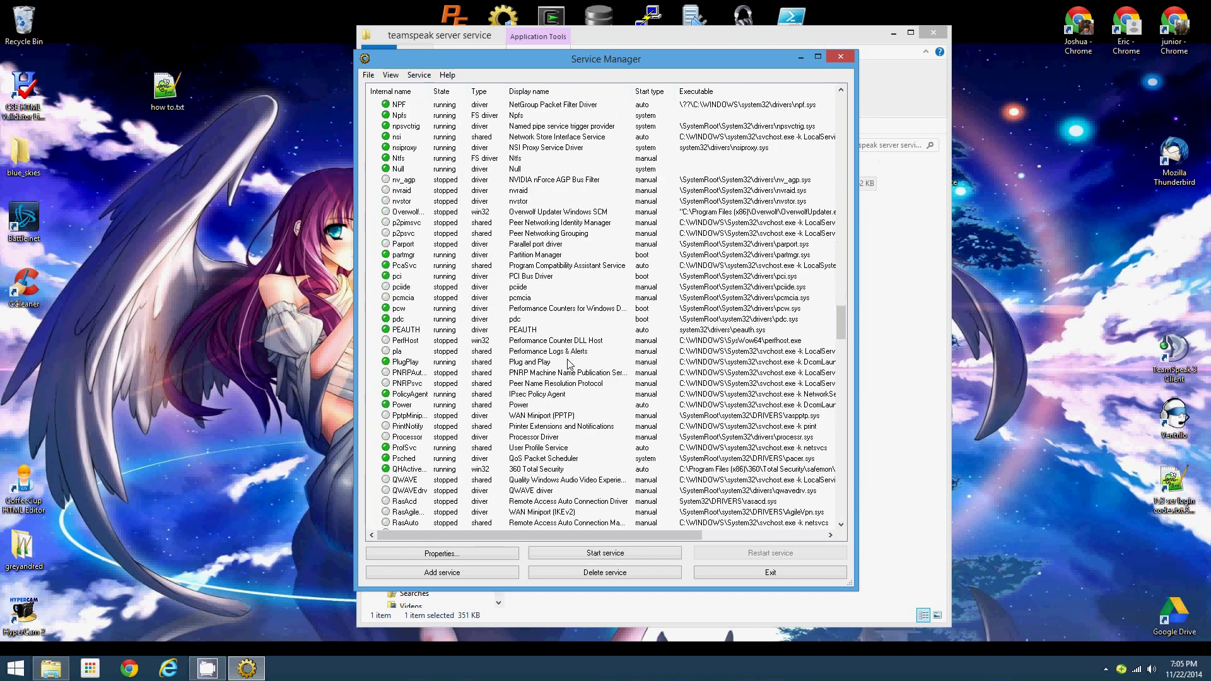
scroll(569, 364, "down", 13)
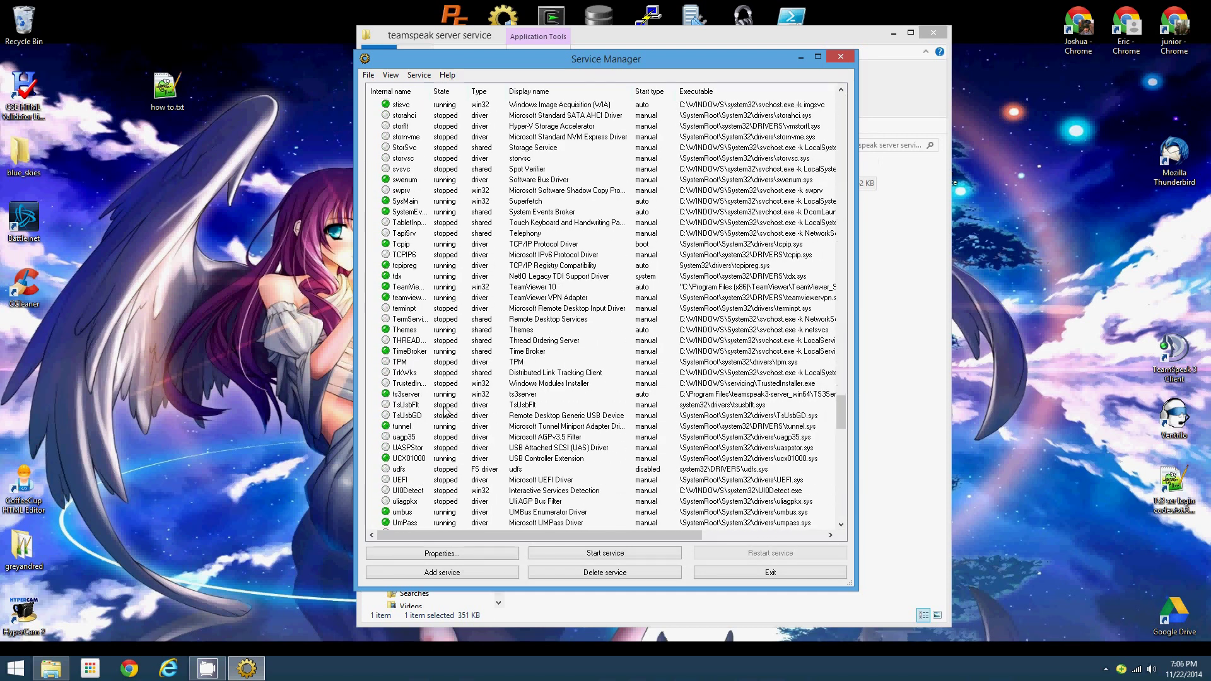
left_click(447, 396)
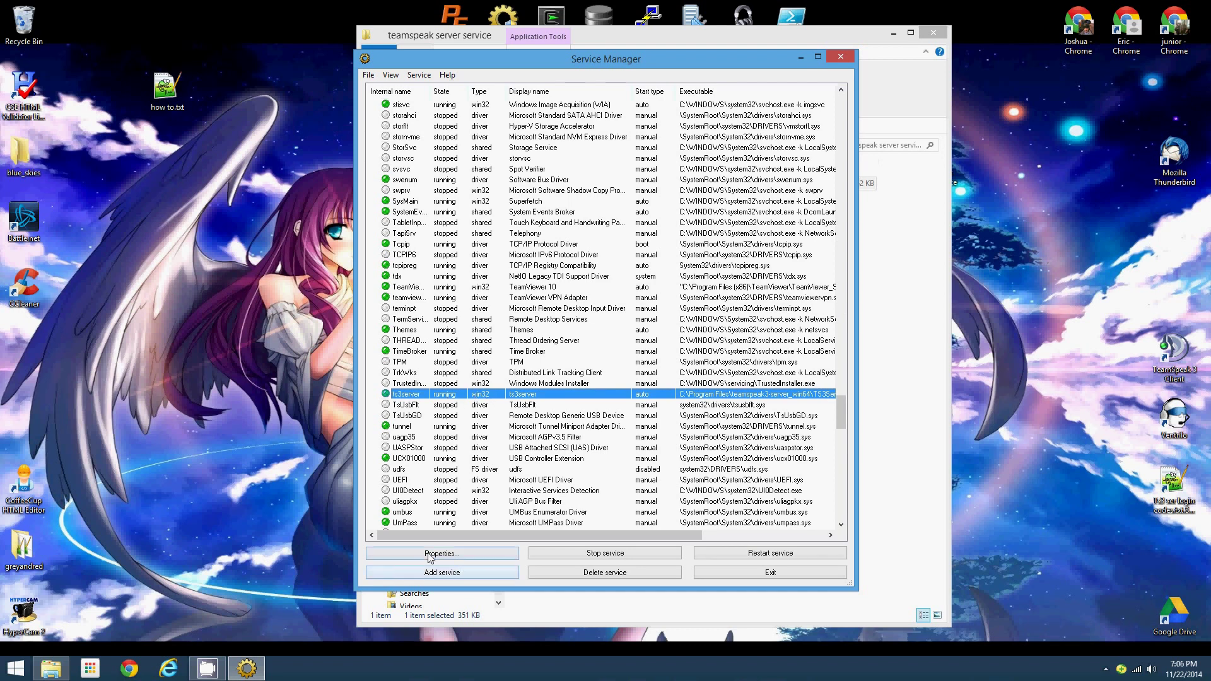
left_click(434, 575)
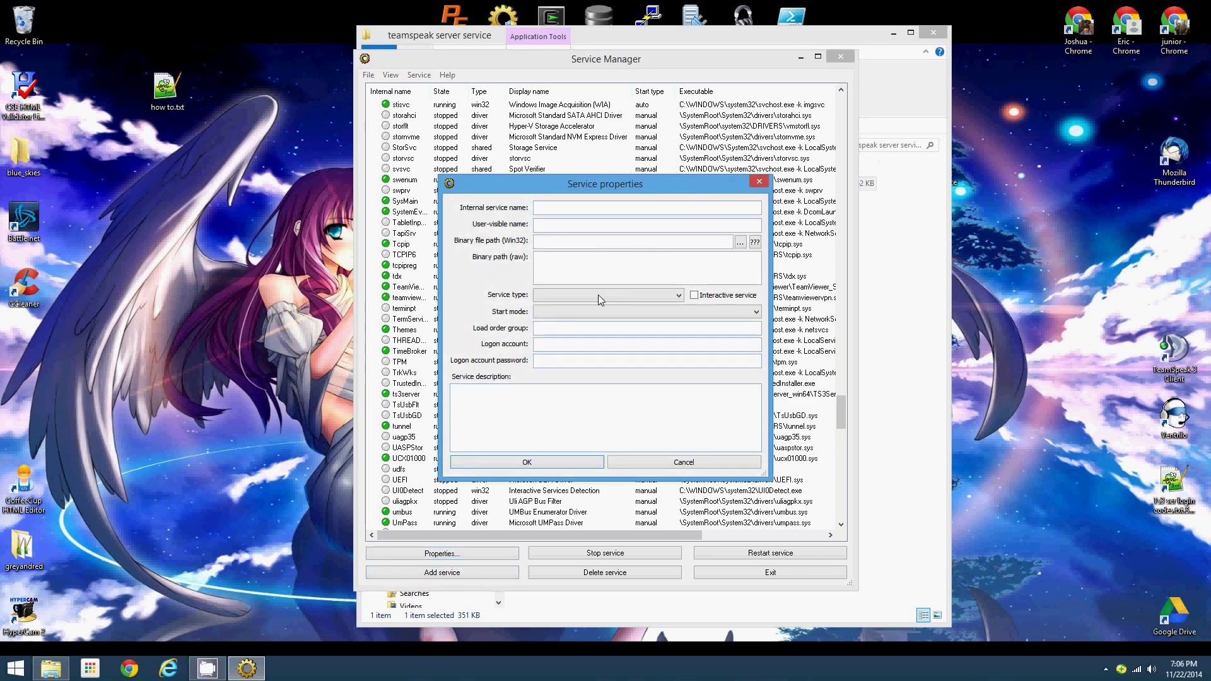
left_click(758, 182)
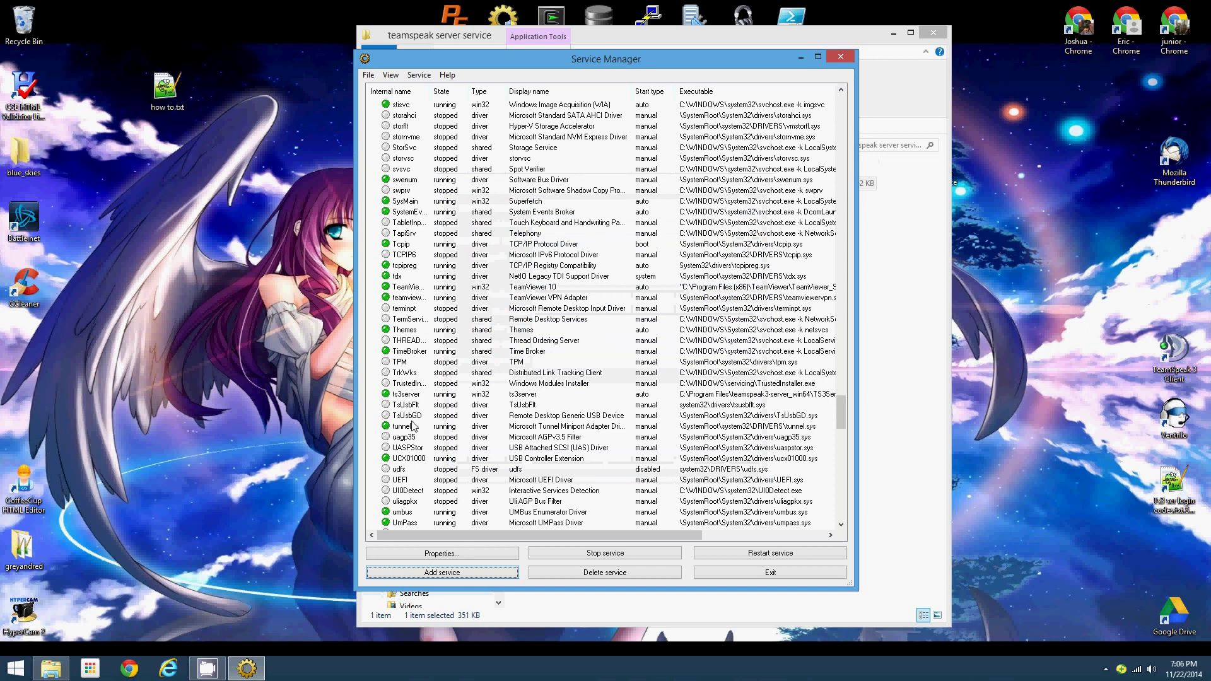
- Review the ts3server service's properties, including its binary path, service type, start mode and logon account
left_click(426, 396)
left_click(444, 554)
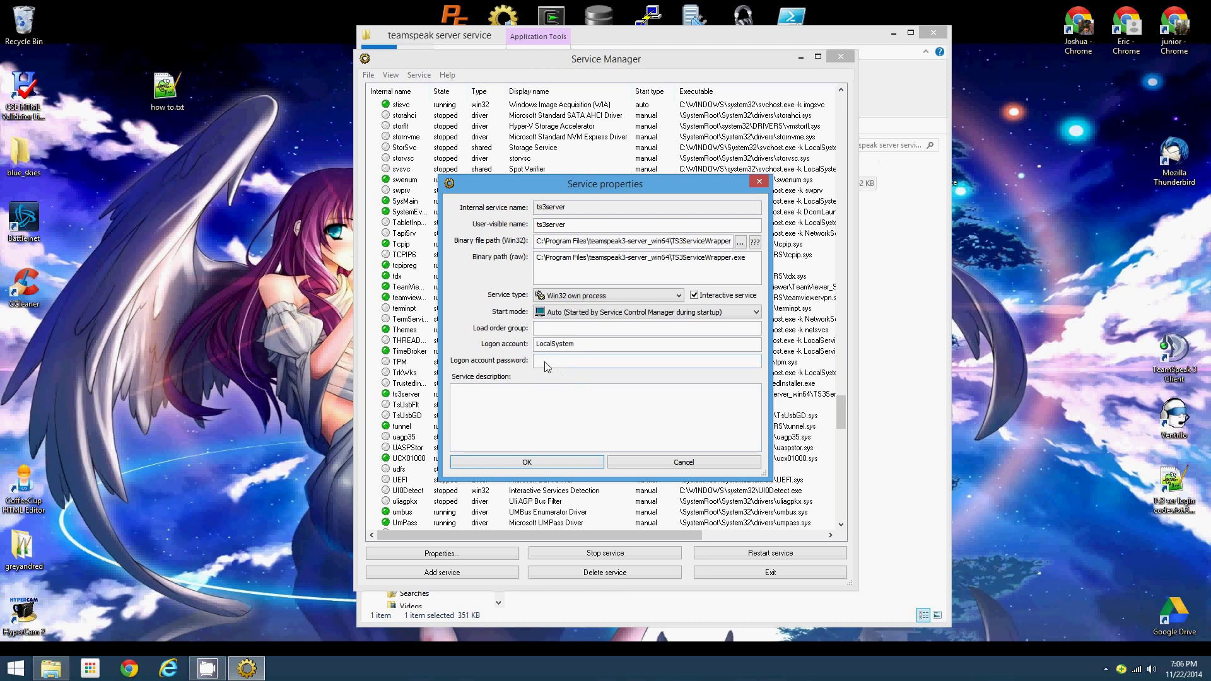
left_click(541, 464)
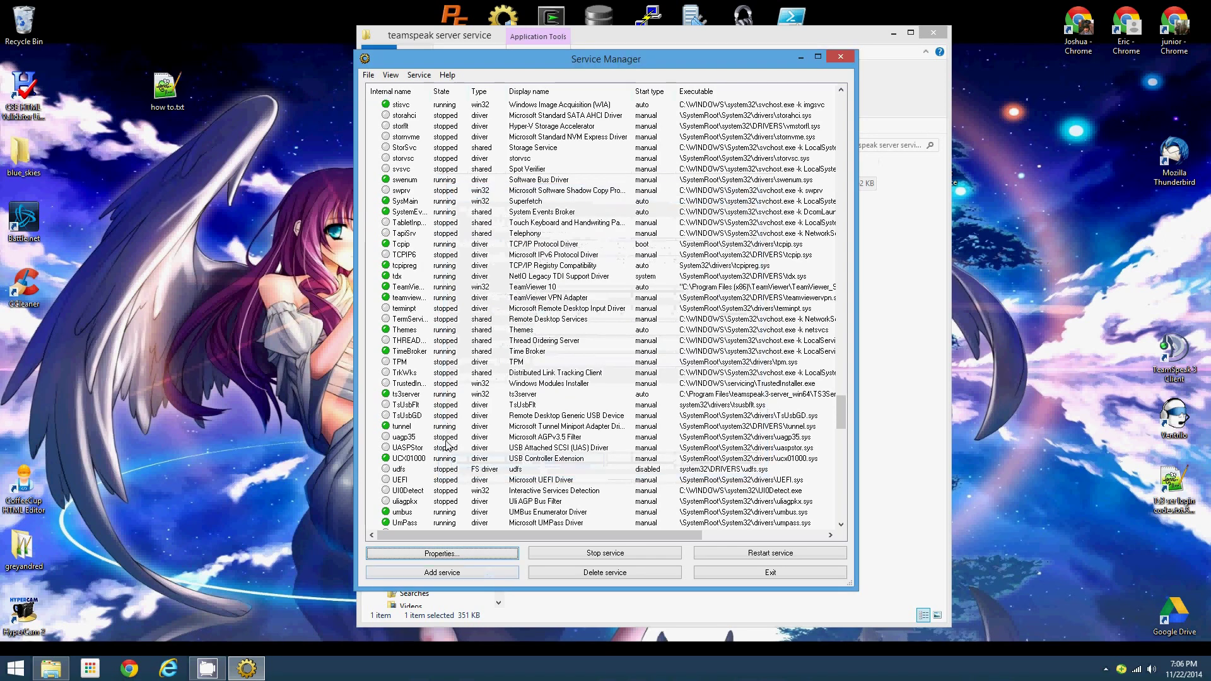
left_click(418, 396)
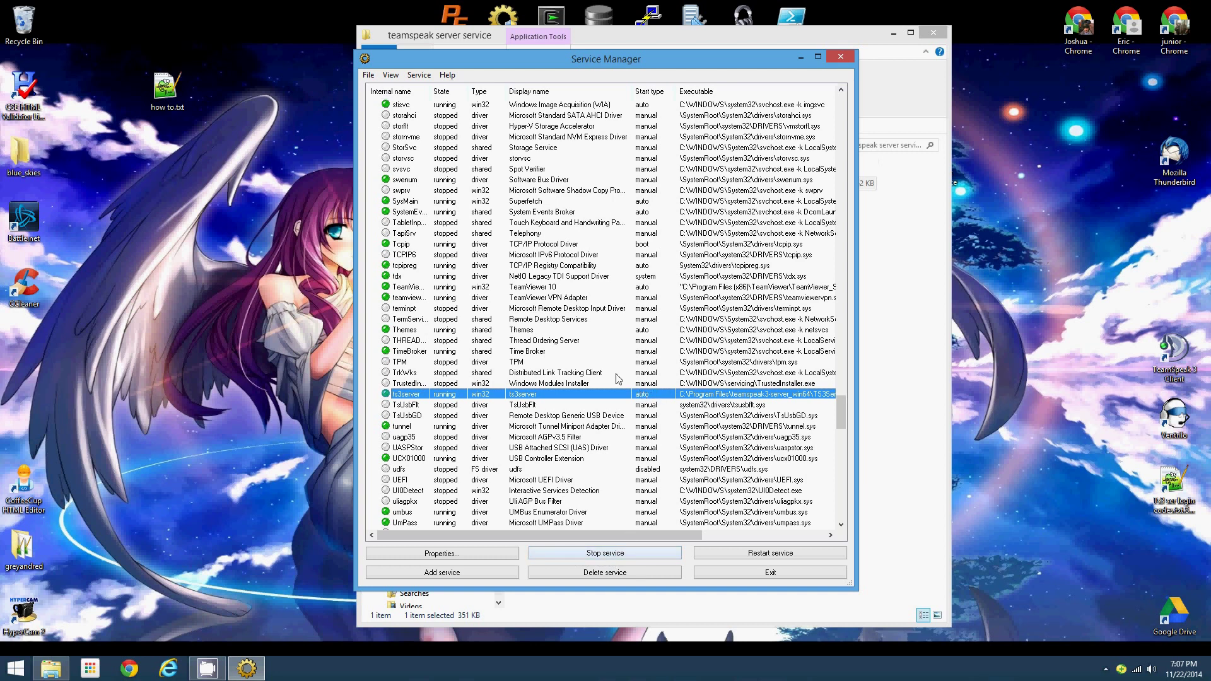
- Move the YaTQA shortcut to the open desktop area below the teamspeak server service folder and close that folder's window
left_click(1107, 669)
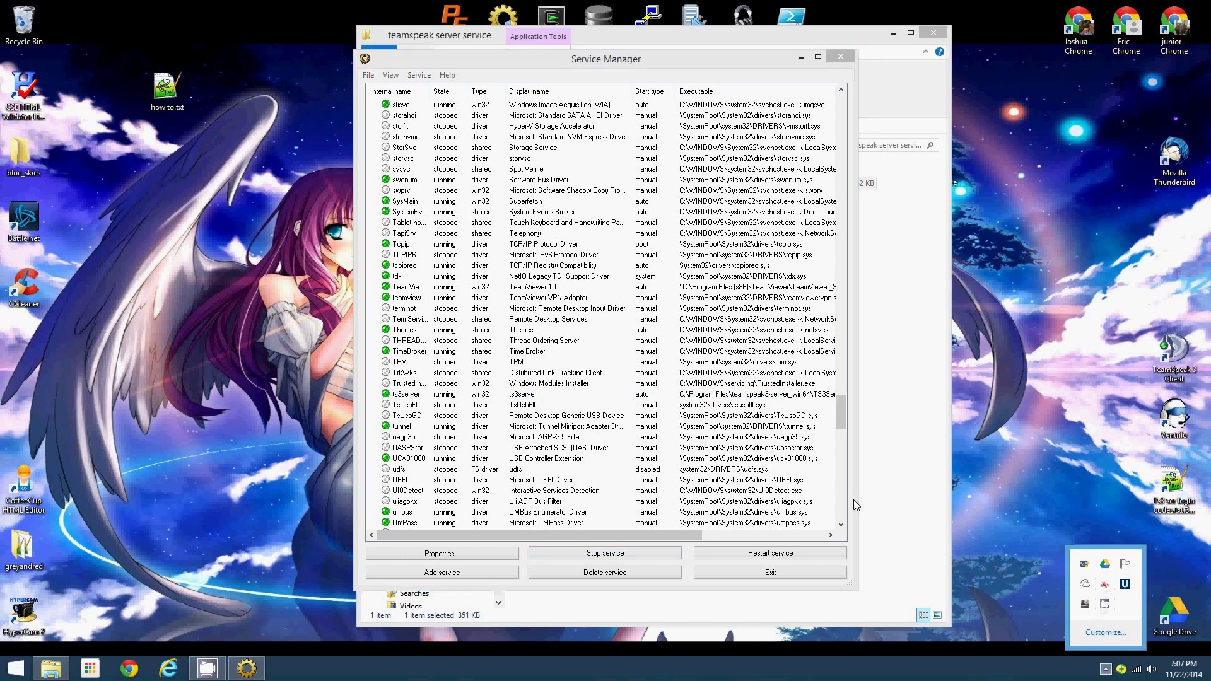
left_click(767, 37)
left_click(1025, 215)
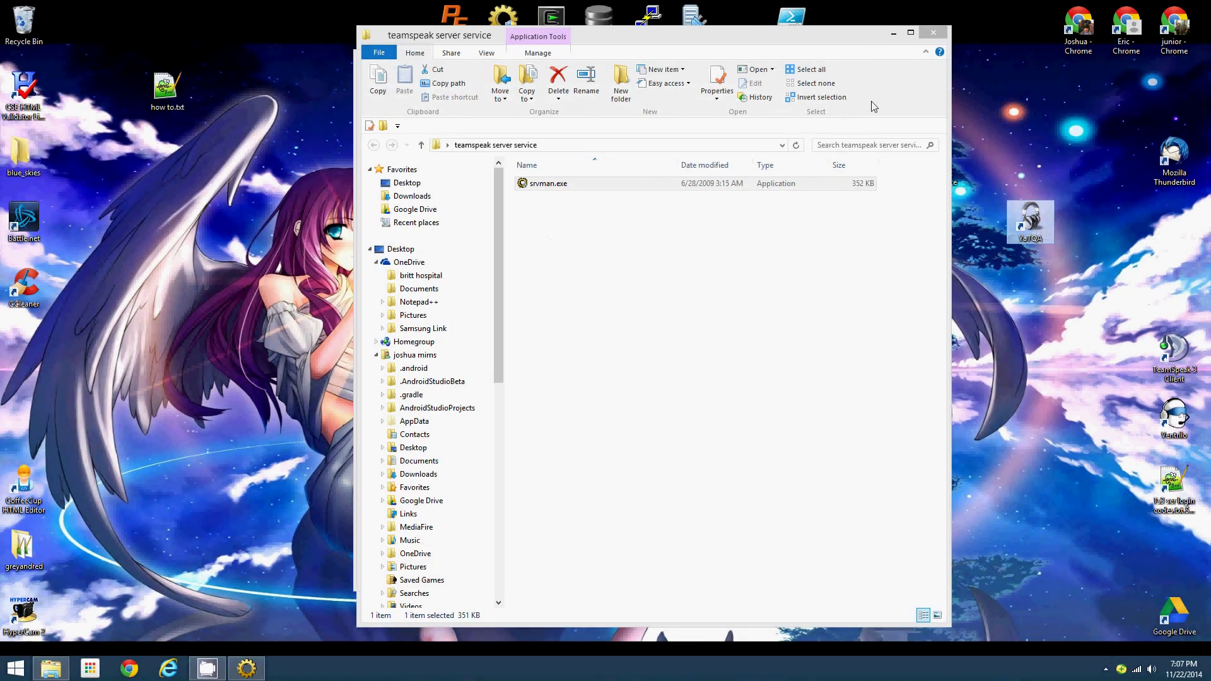
left_click(934, 33)
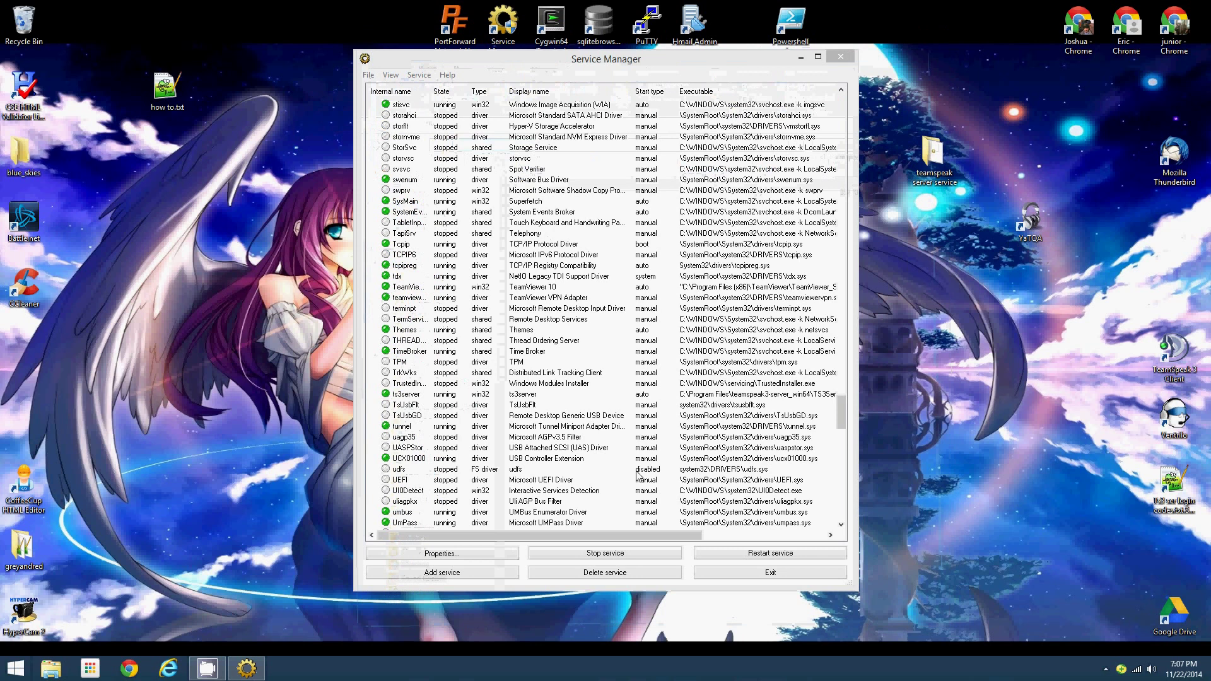
left_click(429, 395)
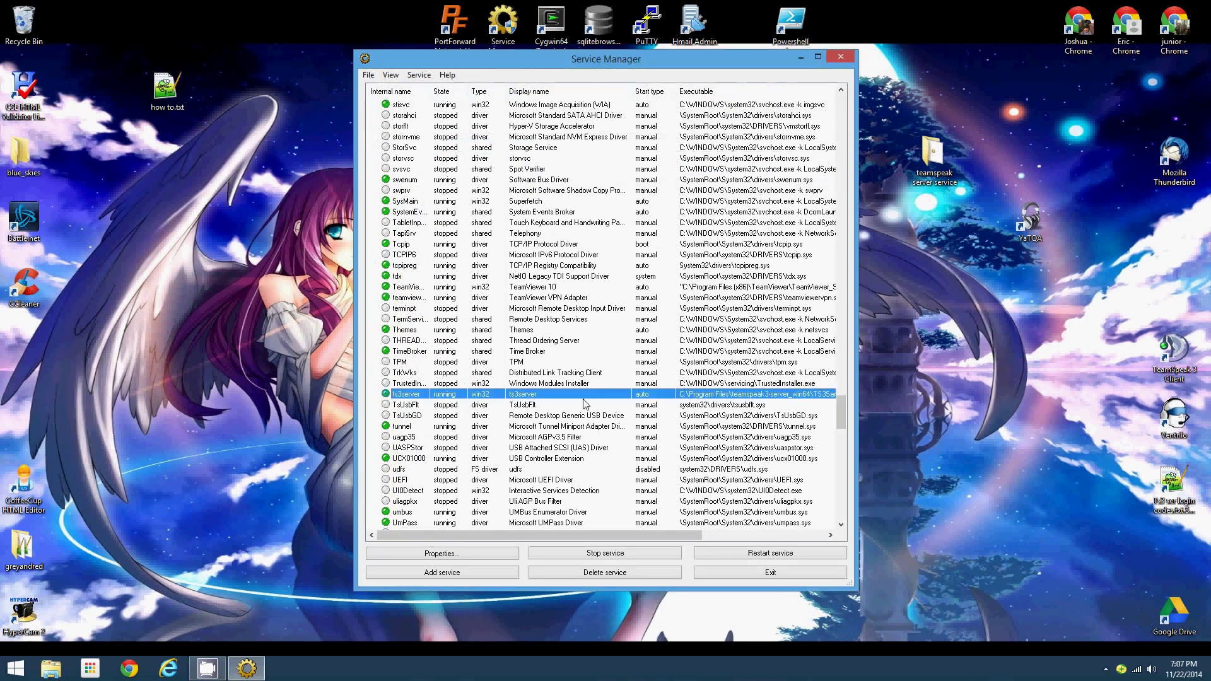
left_click_drag(528, 534, 459, 531)
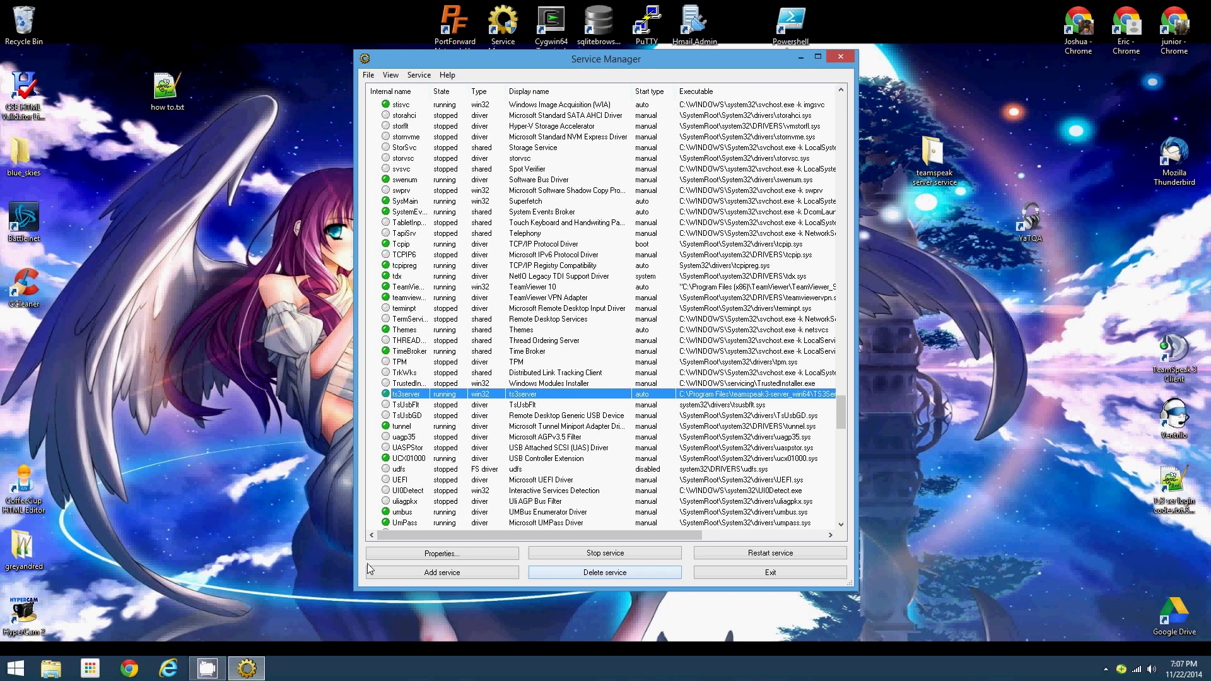
left_click(1105, 668)
right_click(1104, 604)
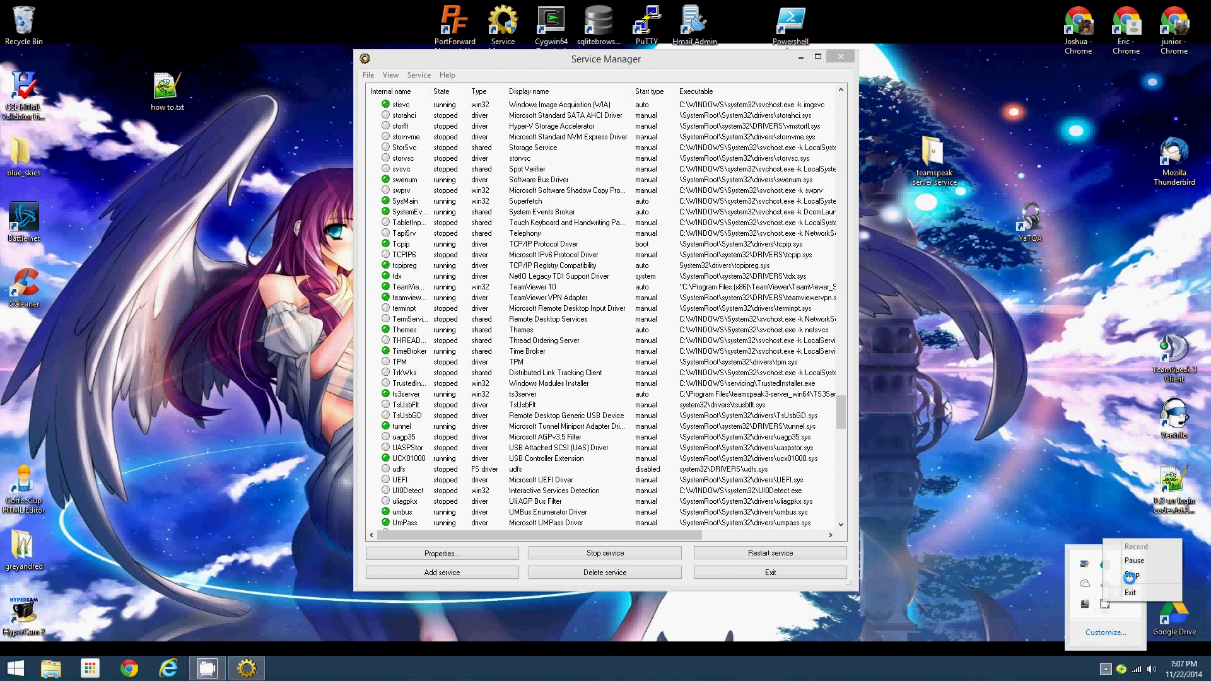